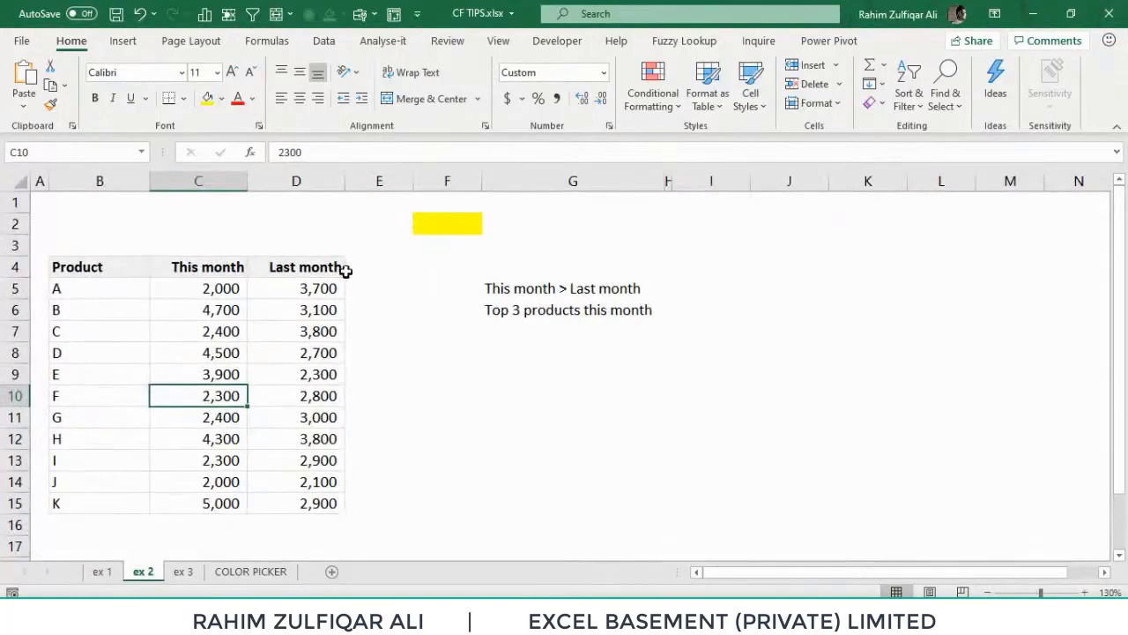
{"action": "left_click", "coordinate": [443, 269]}
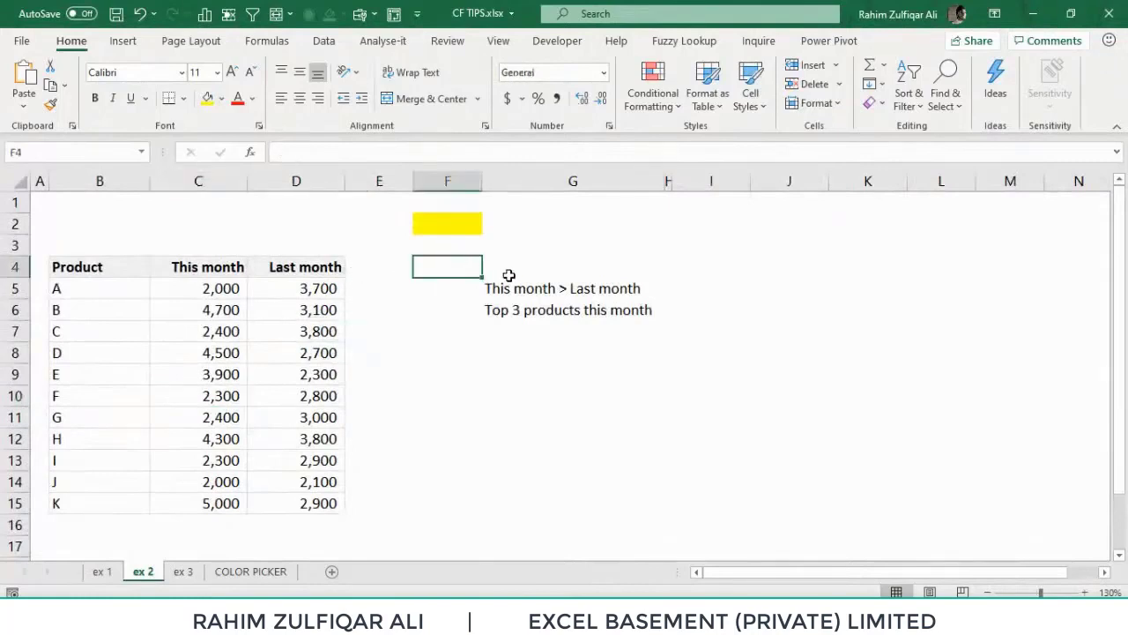
{"action": "left_click_drag", "start_coordinate": [109, 288], "coordinate": [273, 498]}
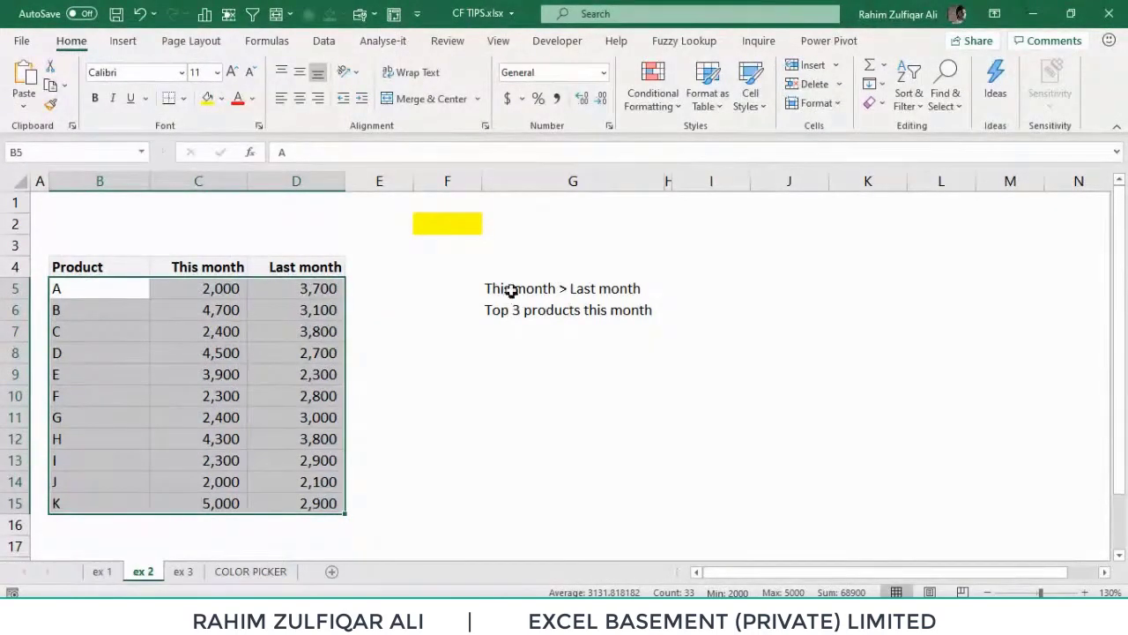
{"action": "left_click", "coordinate": [512, 291]}
{"action": "left_click", "coordinate": [514, 309]}
{"action": "left_click", "coordinate": [511, 292]}
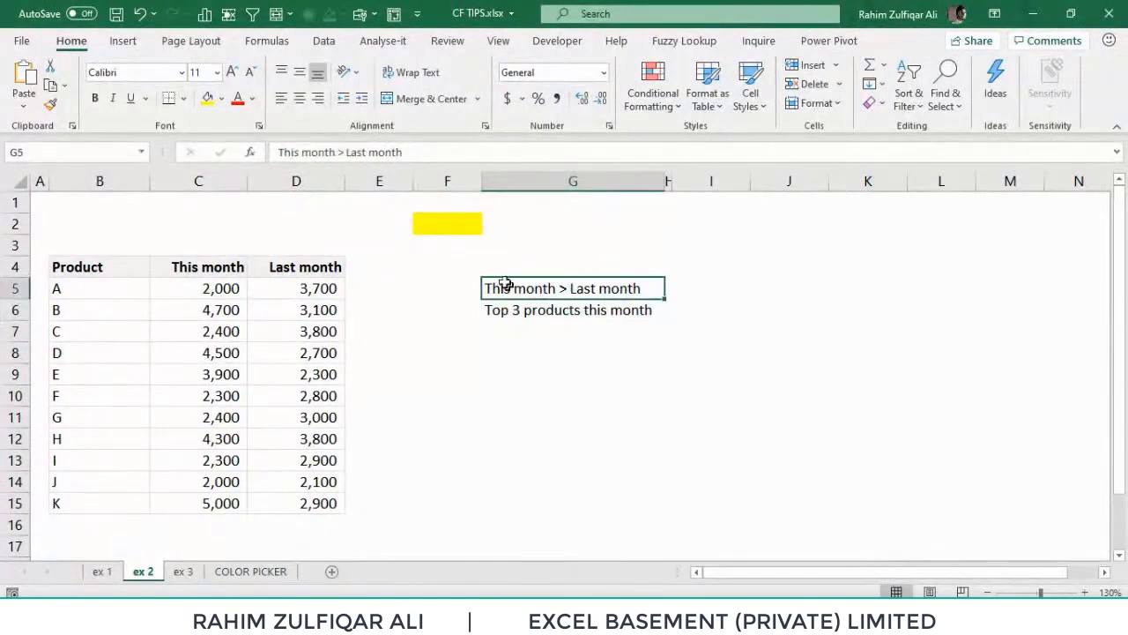
{"action": "left_click", "coordinate": [221, 240]}
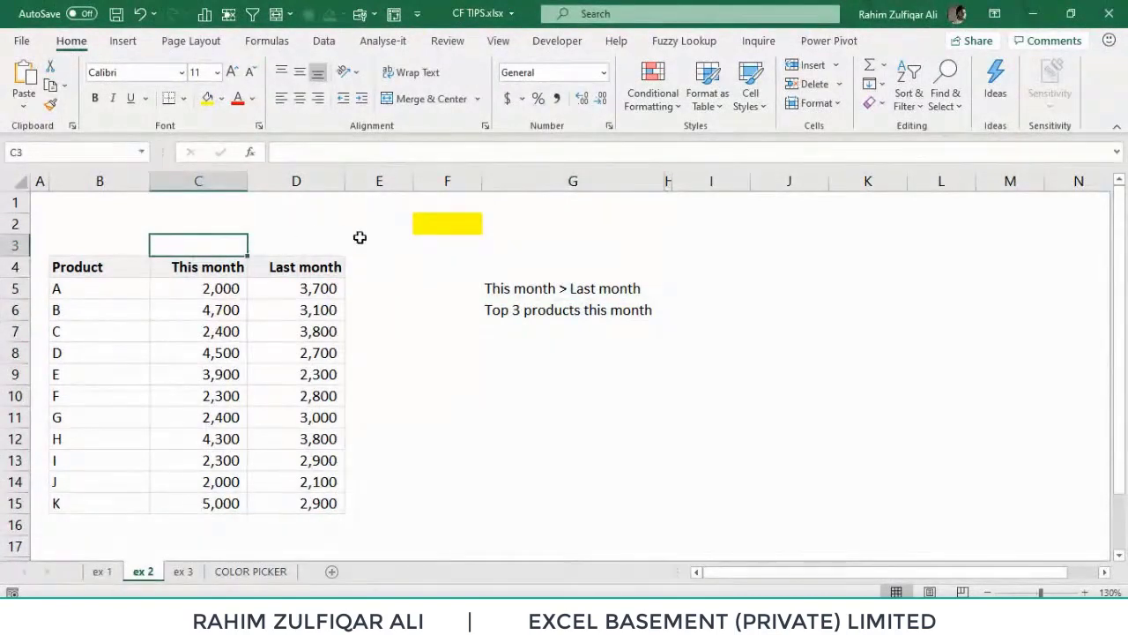
{"action": "left_click", "coordinate": [452, 268]}
{"action": "left_click", "coordinate": [521, 292]}
{"action": "left_click", "coordinate": [709, 293]}
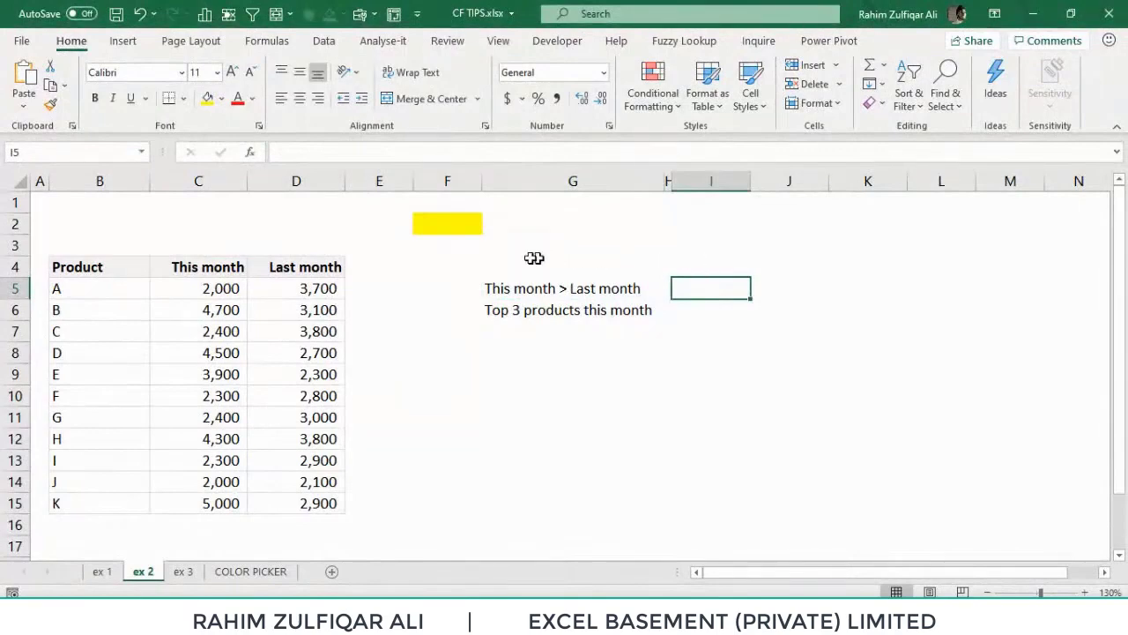
Insert a form-control combo box above the product table, across columns C and D in rows 2–3.
{"action": "left_click", "coordinate": [456, 265]}
{"action": "left_click", "coordinate": [558, 41]}
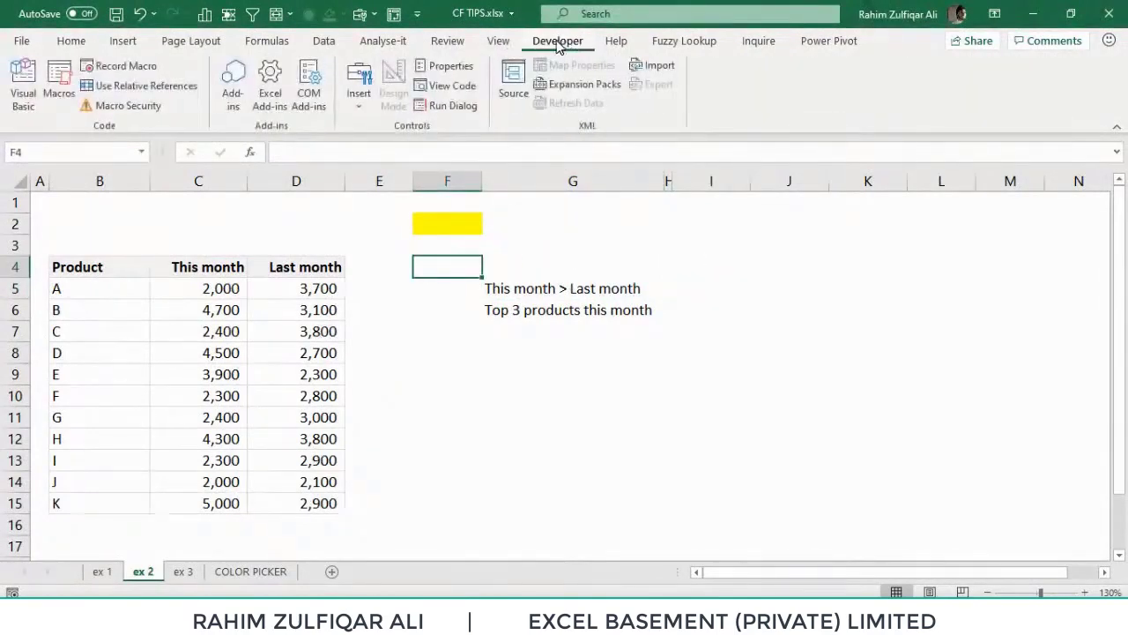
{"action": "left_click", "coordinate": [358, 104]}
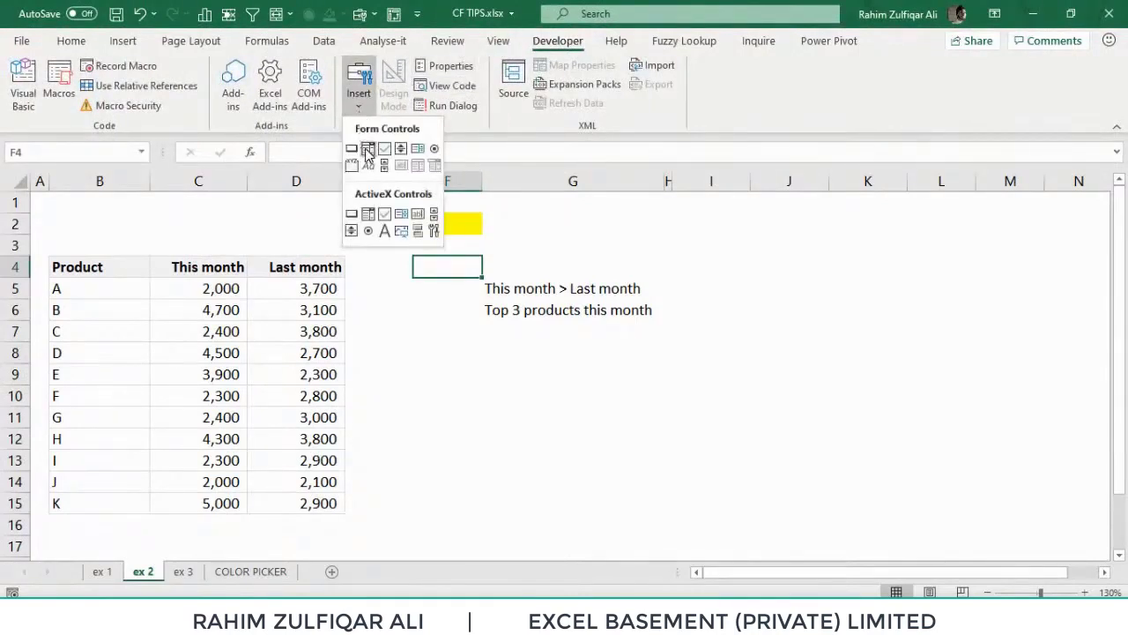
{"action": "left_click", "coordinate": [367, 148]}
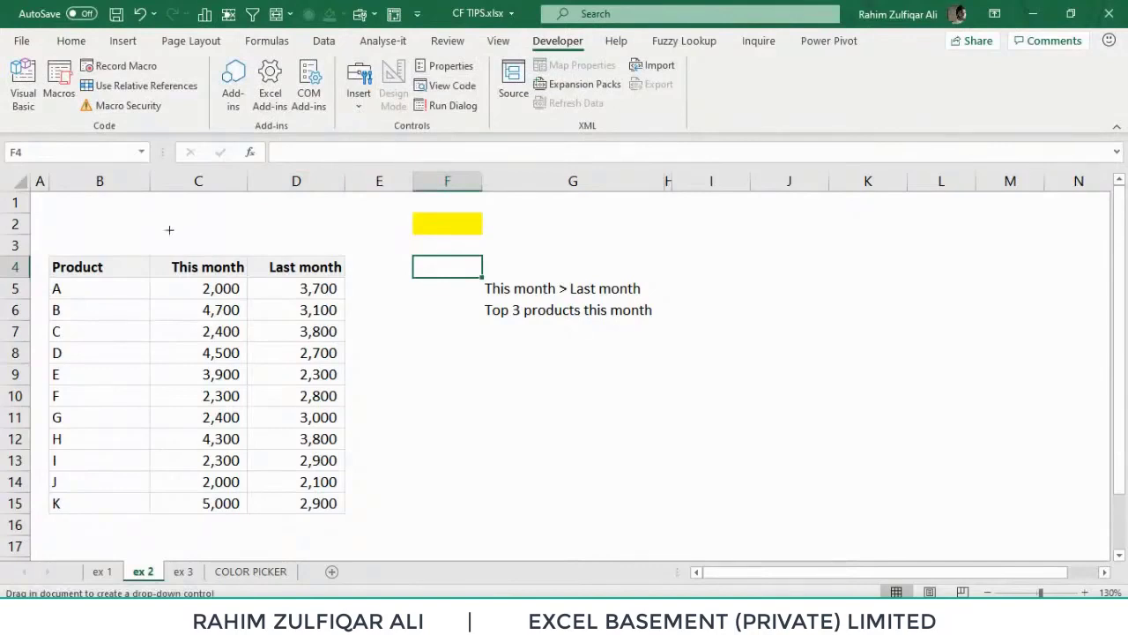
{"action": "left_click_drag", "start_coordinate": [148, 215], "coordinate": [358, 241]}
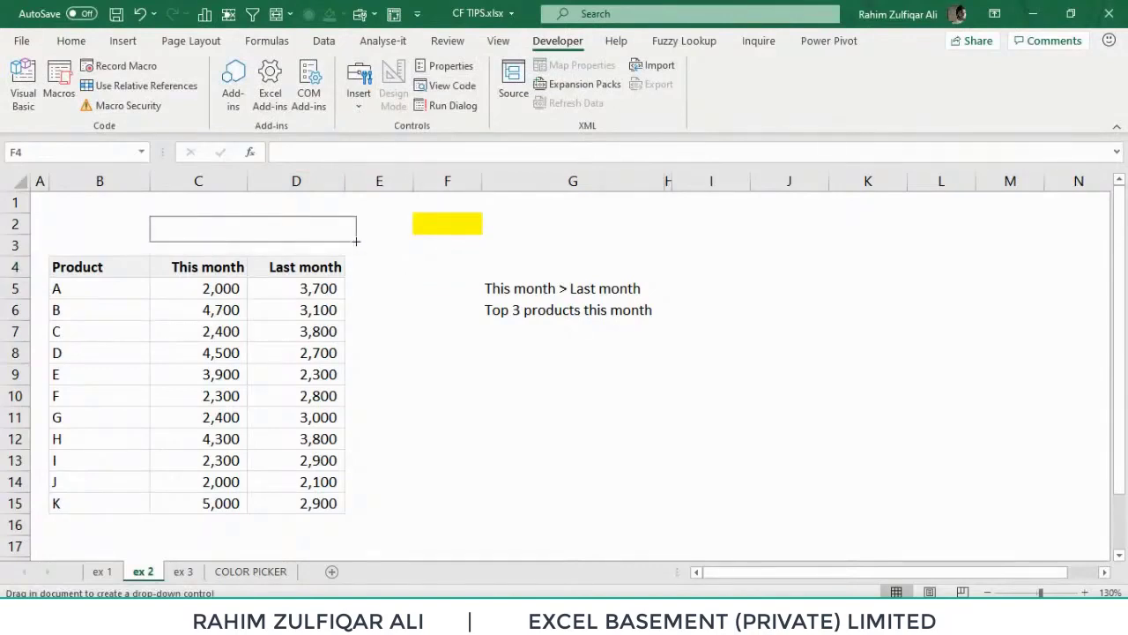
{"action": "left_click", "coordinate": [390, 281]}
{"action": "left_click", "coordinate": [343, 229]}
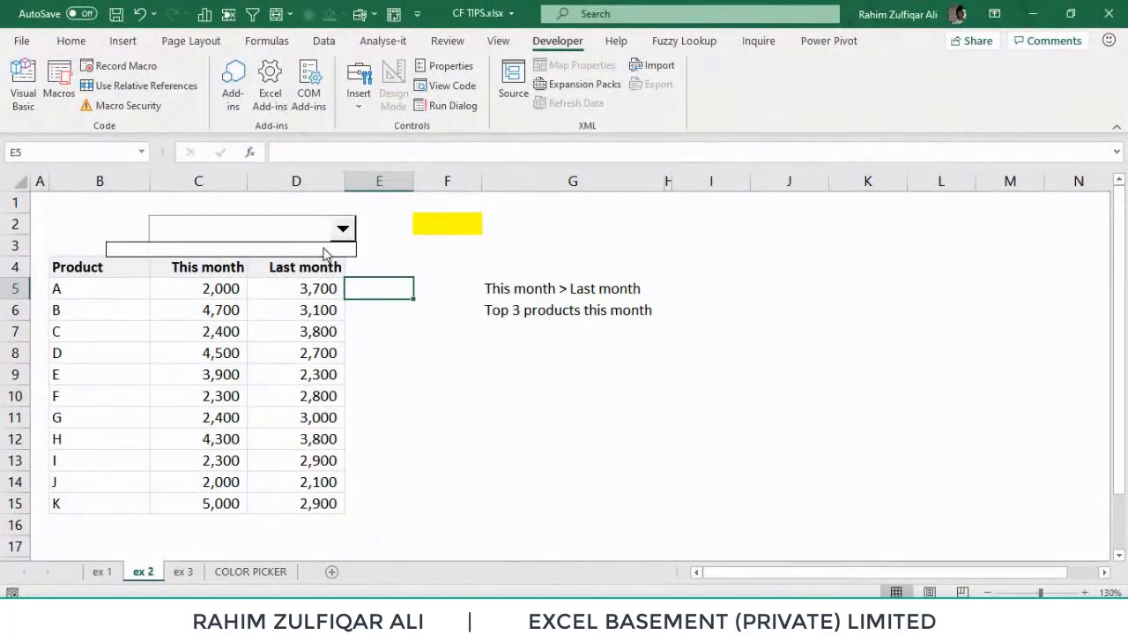
{"action": "left_click", "coordinate": [305, 296]}
{"action": "left_click_drag", "start_coordinate": [103, 291], "coordinate": [314, 498]}
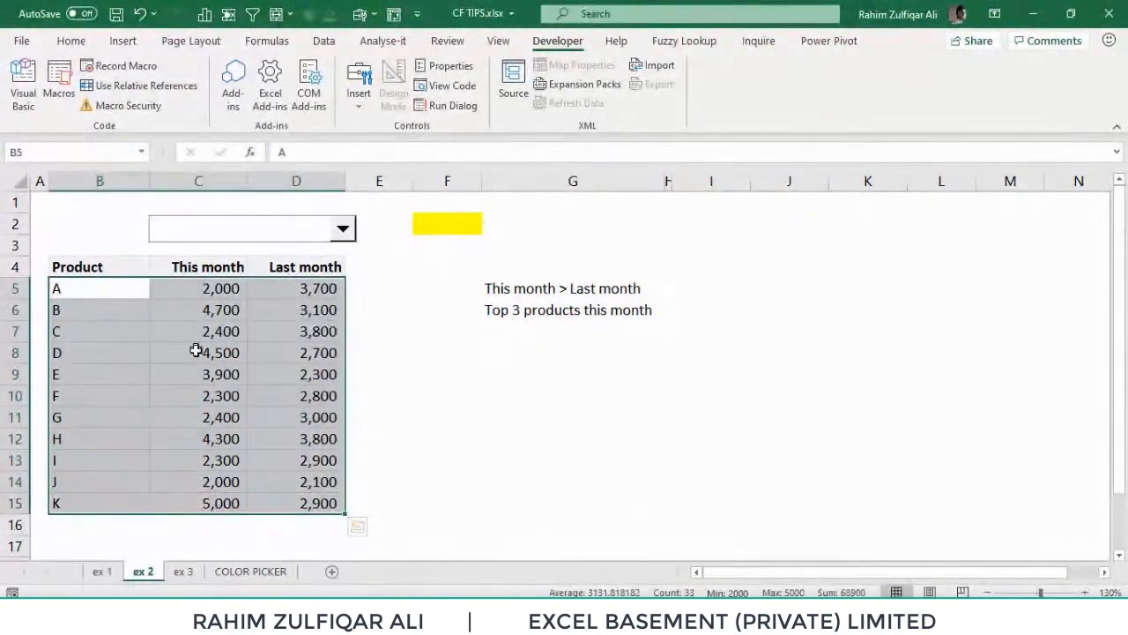
{"action": "left_click", "coordinate": [397, 284]}
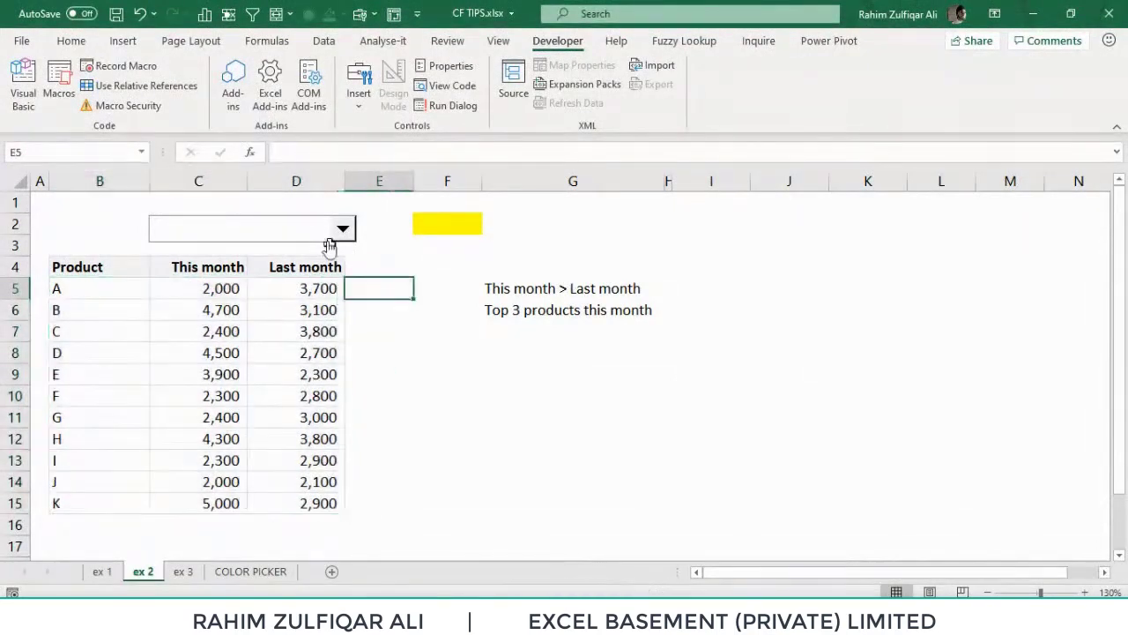
Set the combo box's input range to $G$5:$G$6 in its format settings.
{"action": "right_click", "coordinate": [306, 238]}
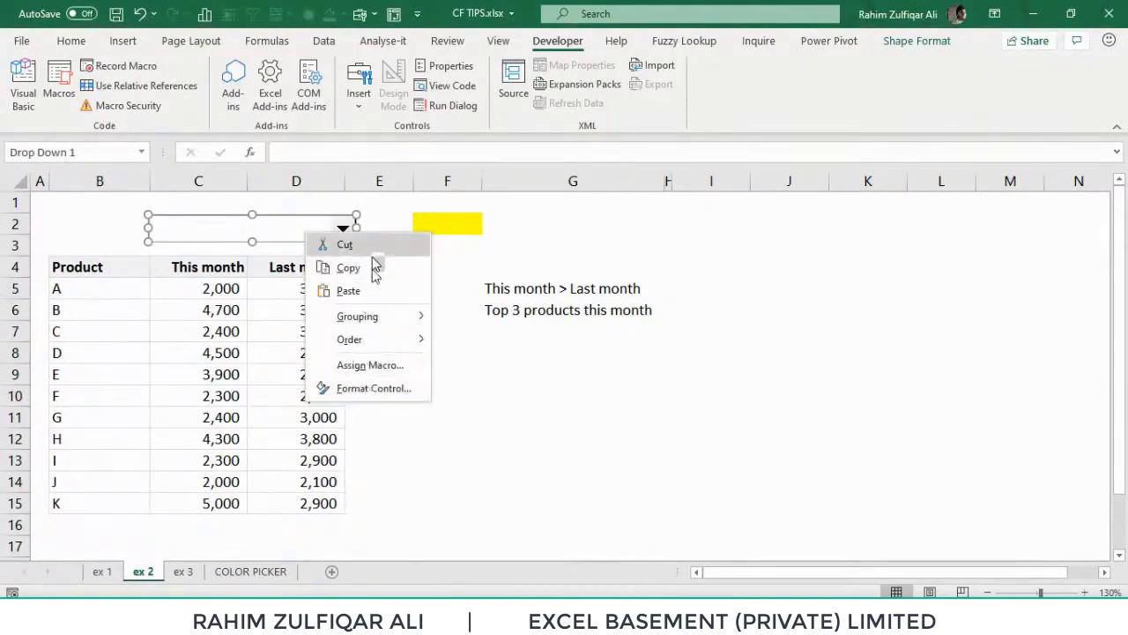
{"action": "left_click", "coordinate": [366, 396]}
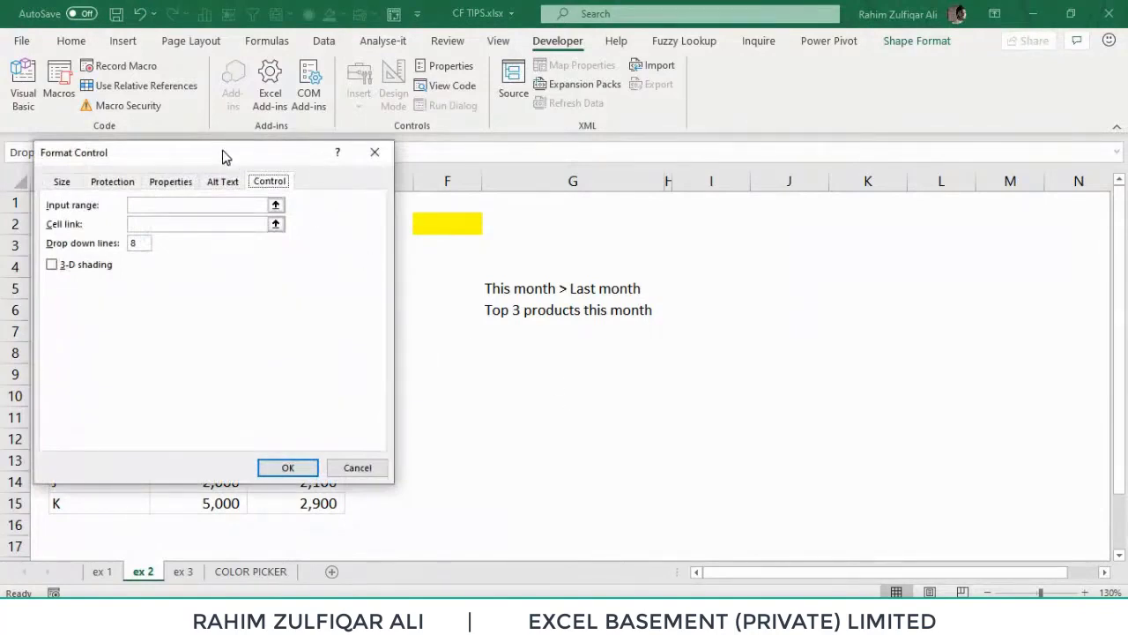
{"action": "left_click_drag", "start_coordinate": [226, 156], "coordinate": [418, 154]}
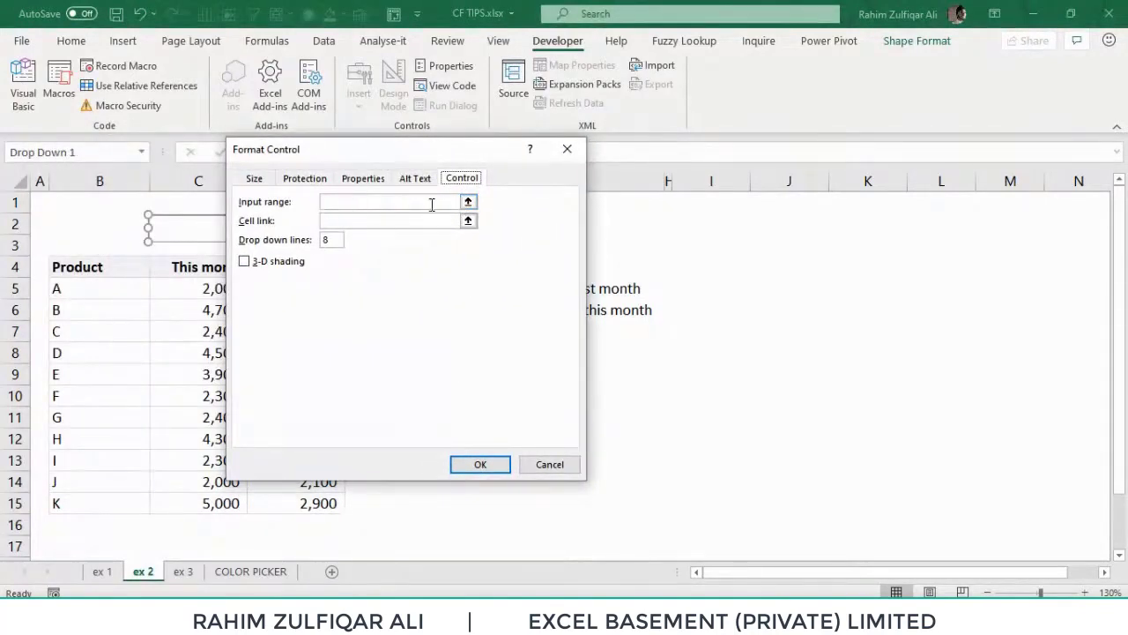
{"action": "left_click", "coordinate": [468, 203]}
{"action": "left_click_drag", "start_coordinate": [500, 283], "coordinate": [499, 312]}
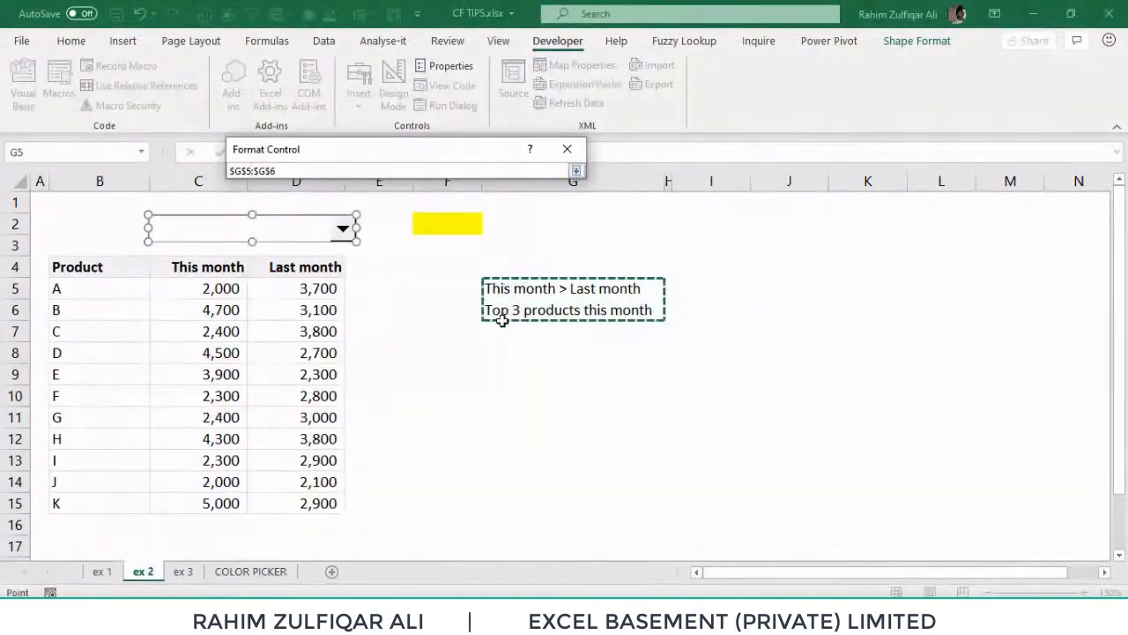
{"action": "left_click", "coordinate": [575, 171]}
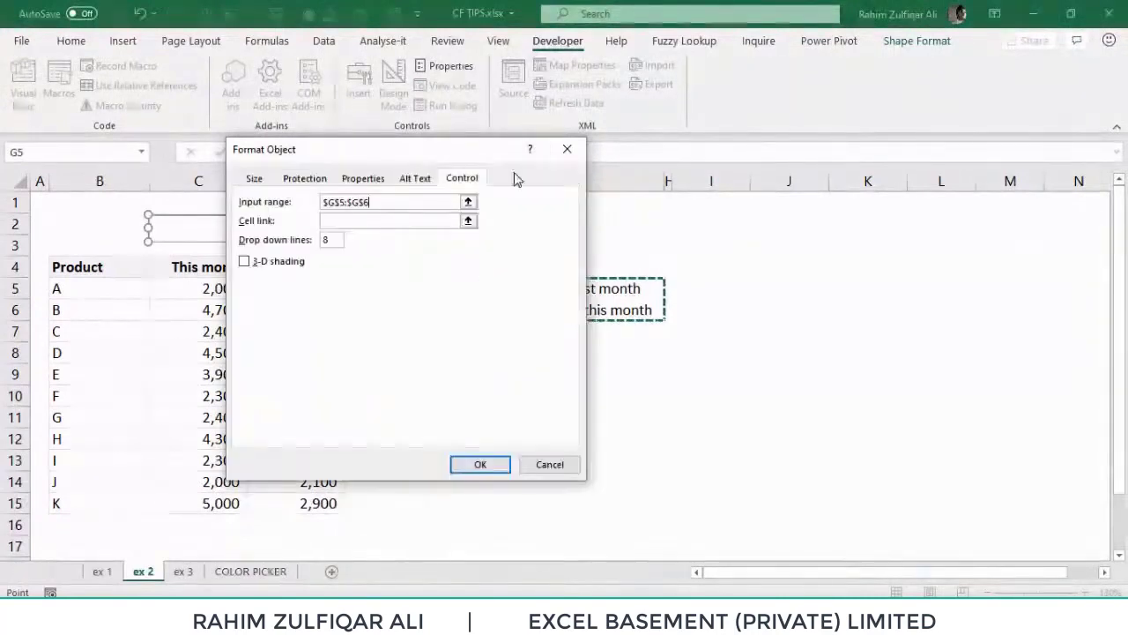
Link the combo box to the yellow cell $F$2 and apply the control settings.
{"action": "left_click", "coordinate": [373, 221]}
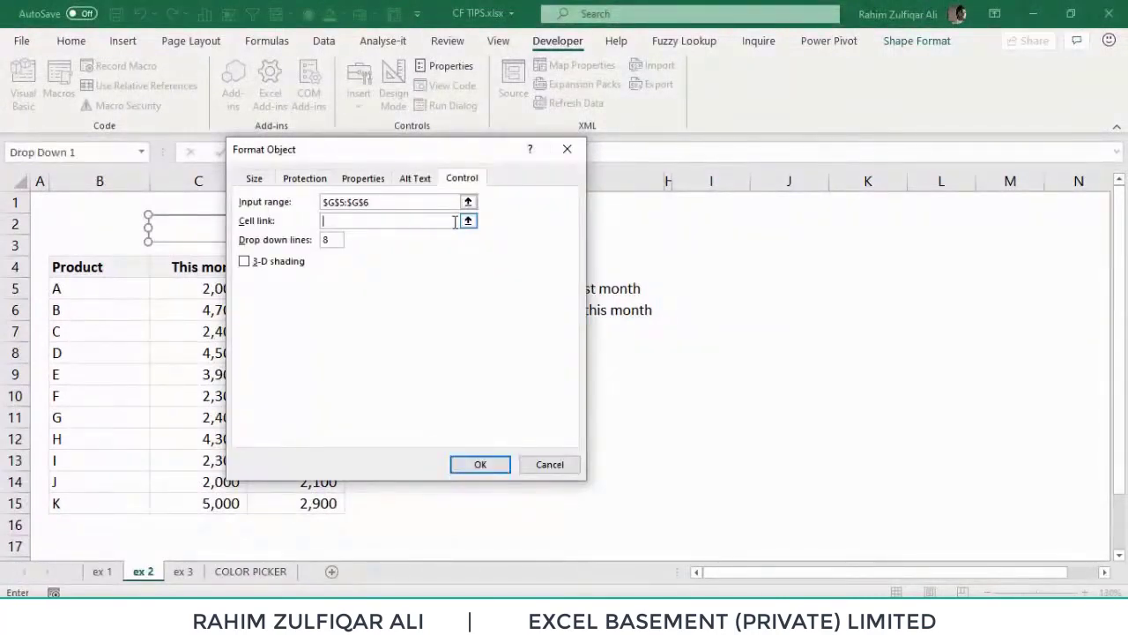
{"action": "left_click", "coordinate": [467, 222]}
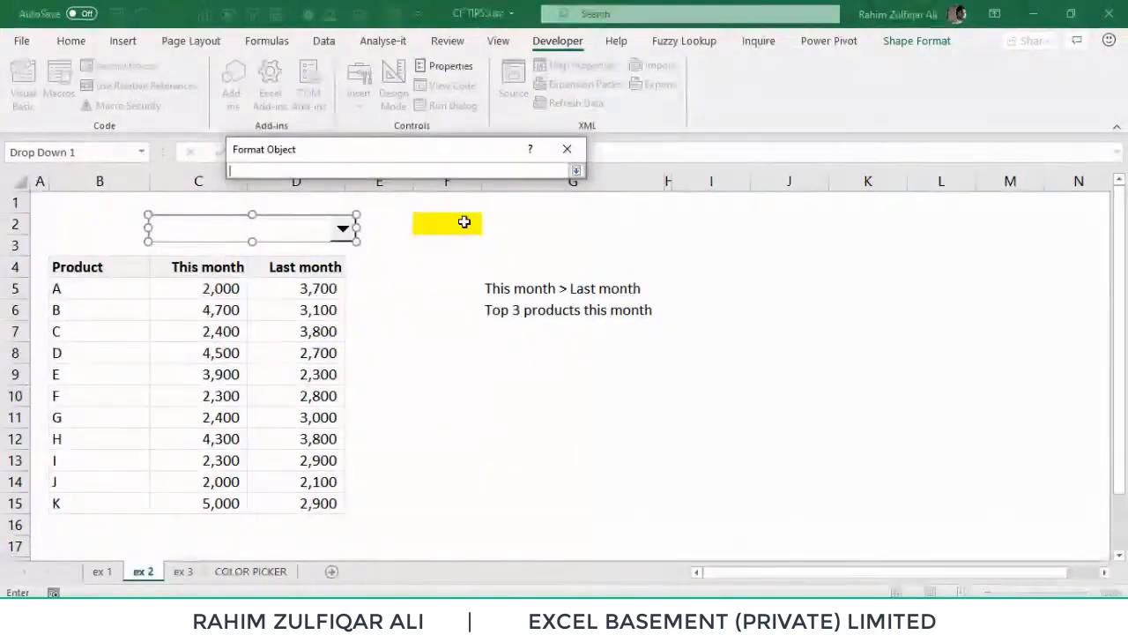
{"action": "left_click", "coordinate": [465, 222]}
{"action": "left_click", "coordinate": [575, 171]}
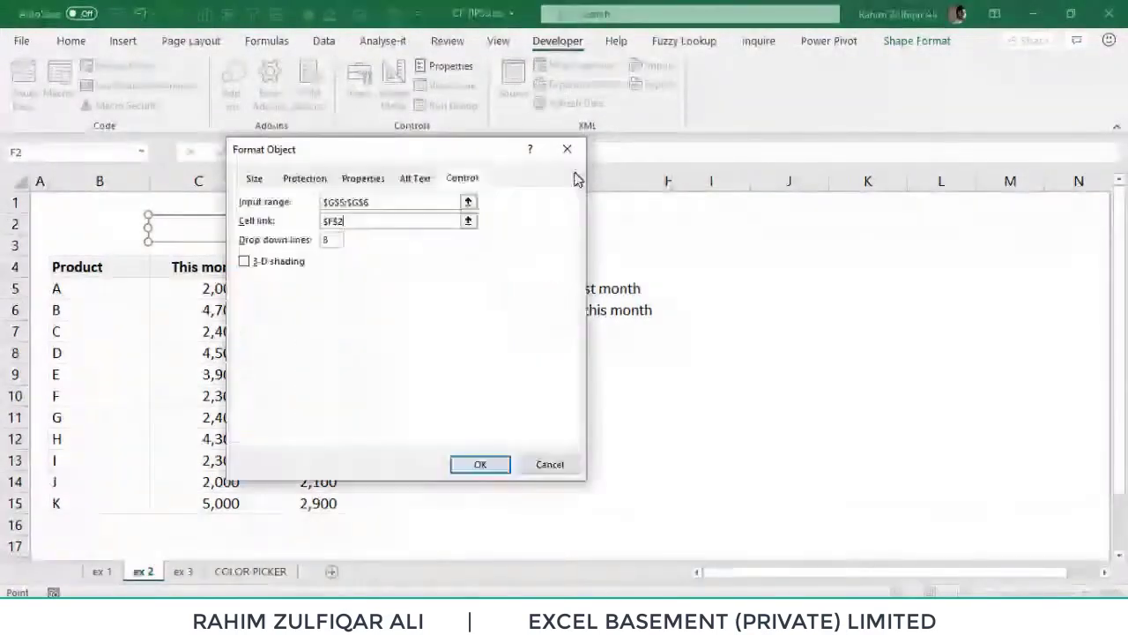
{"action": "left_click", "coordinate": [479, 464]}
{"action": "left_click", "coordinate": [438, 387]}
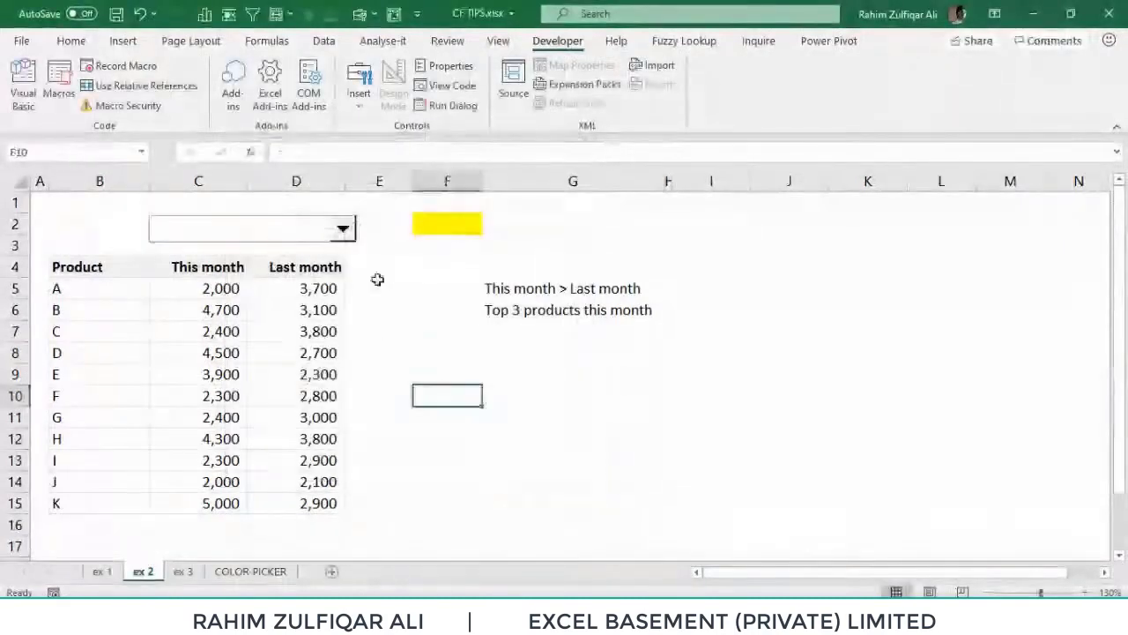
Test both options of the combo box, finishing with "This month > Last month" selected.
{"action": "left_click", "coordinate": [343, 229]}
{"action": "left_click", "coordinate": [211, 249]}
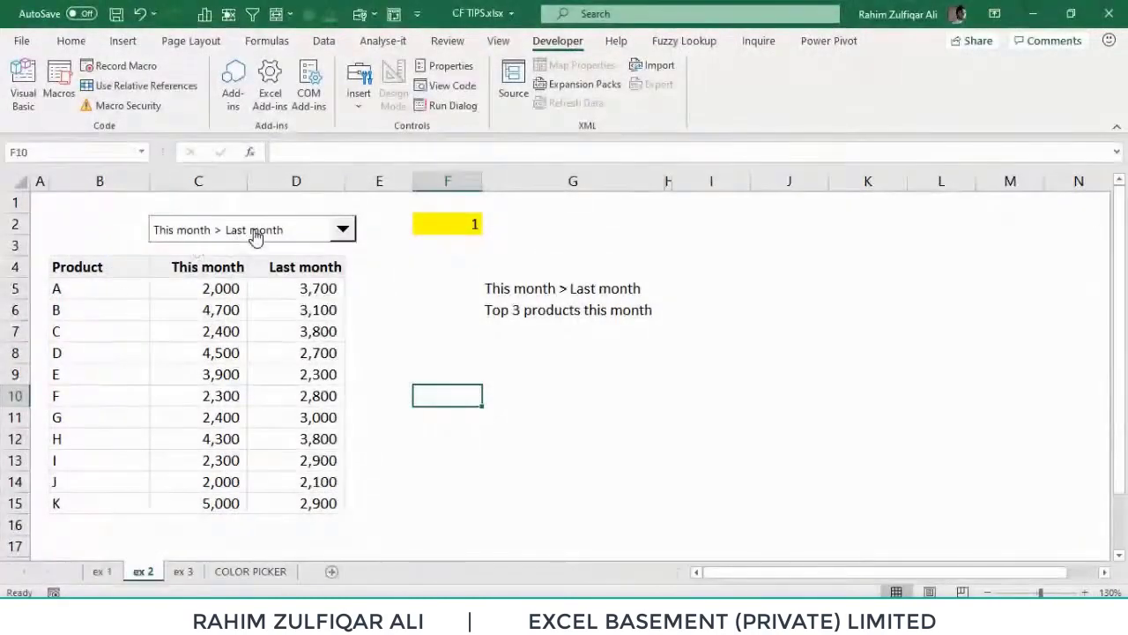
{"action": "left_click", "coordinate": [436, 226]}
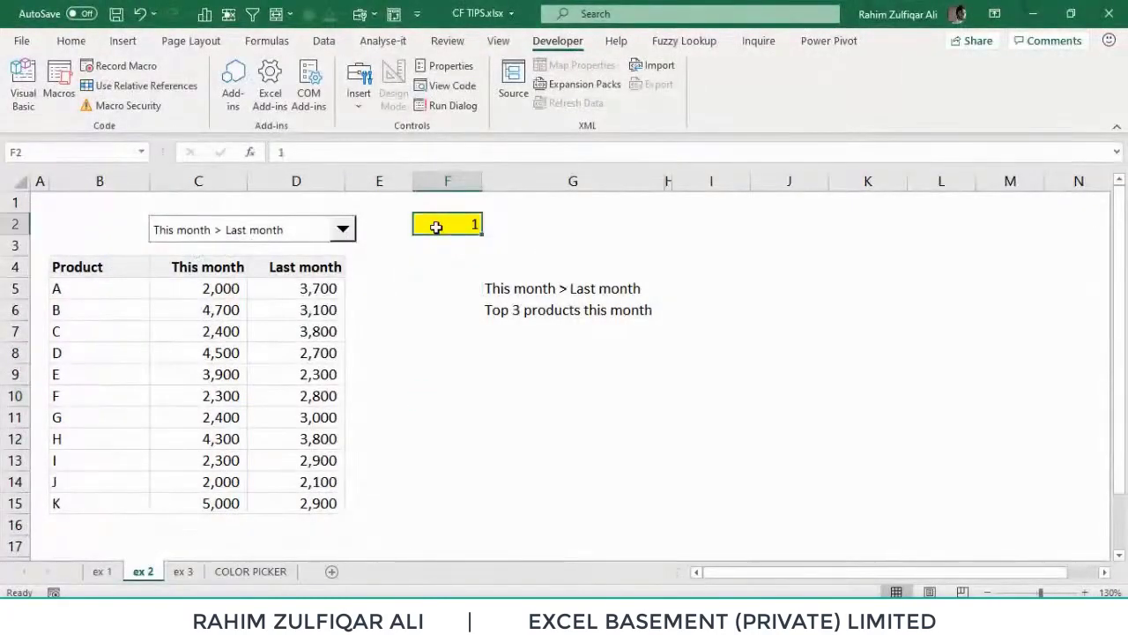
{"action": "left_click", "coordinate": [343, 229]}
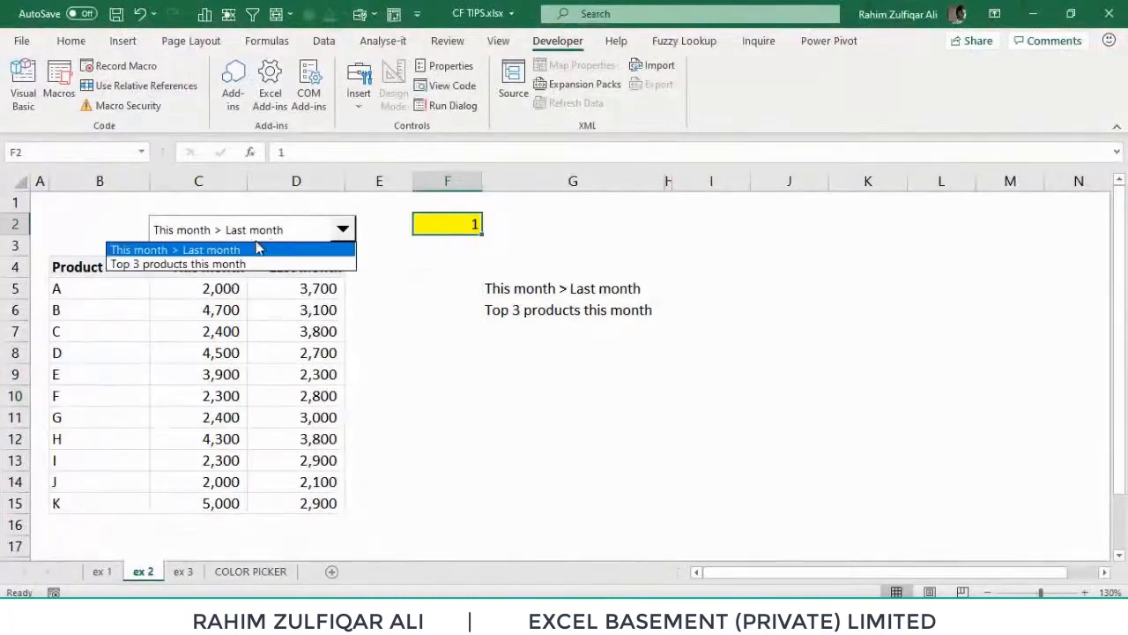
{"action": "left_click", "coordinate": [238, 265]}
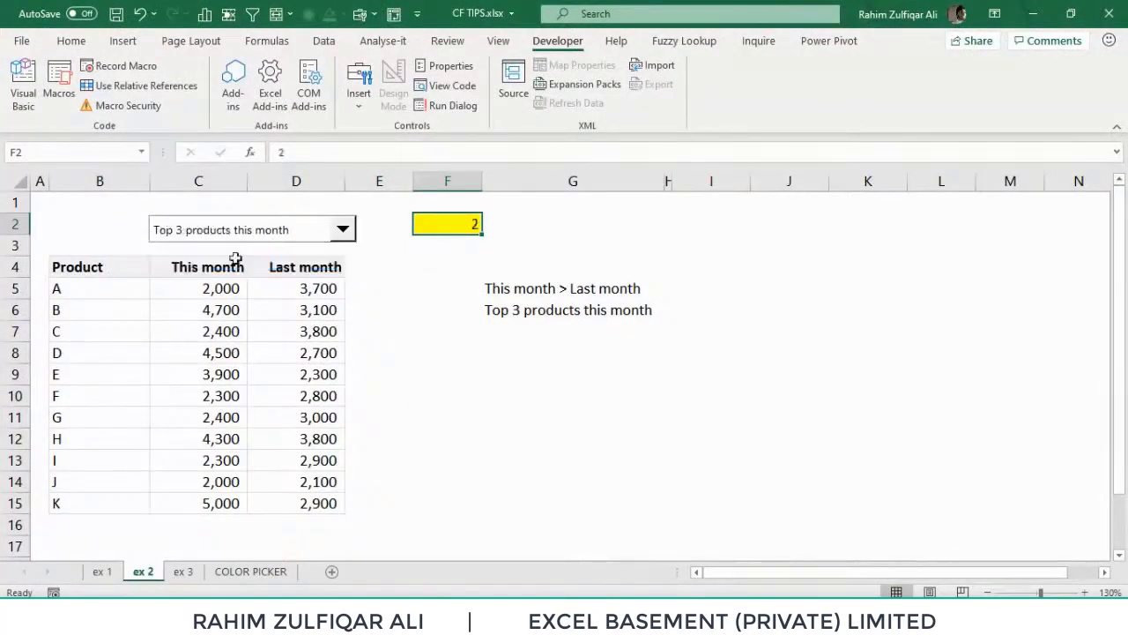
{"action": "left_click", "coordinate": [682, 290]}
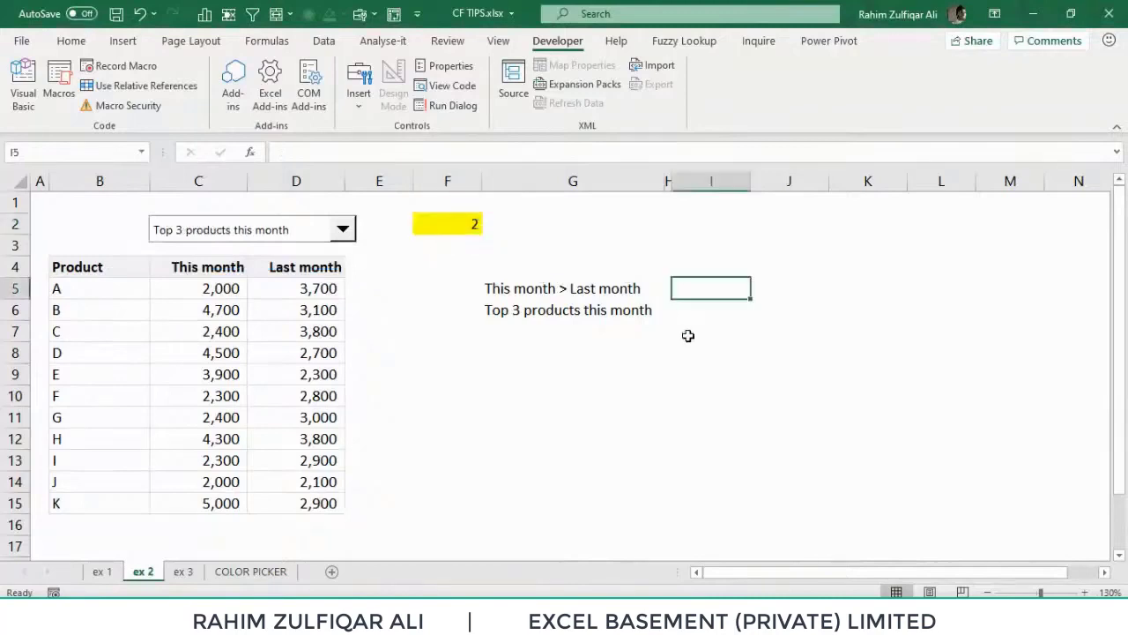
{"action": "left_click", "coordinate": [343, 231]}
{"action": "left_click", "coordinate": [253, 251]}
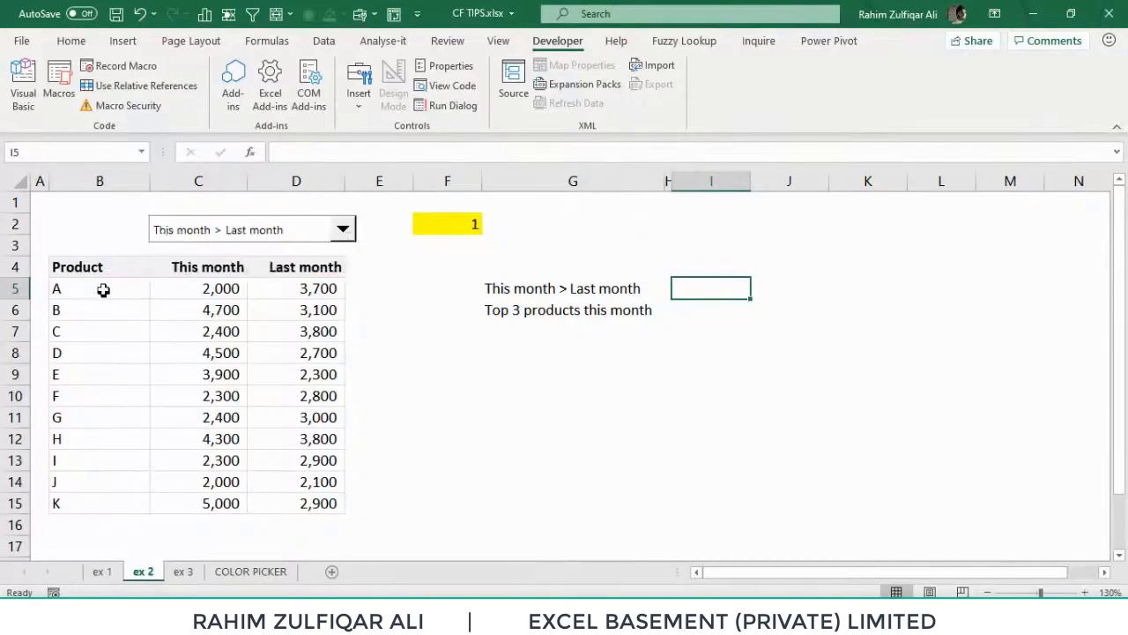
{"action": "left_click_drag", "start_coordinate": [104, 290], "coordinate": [319, 505]}
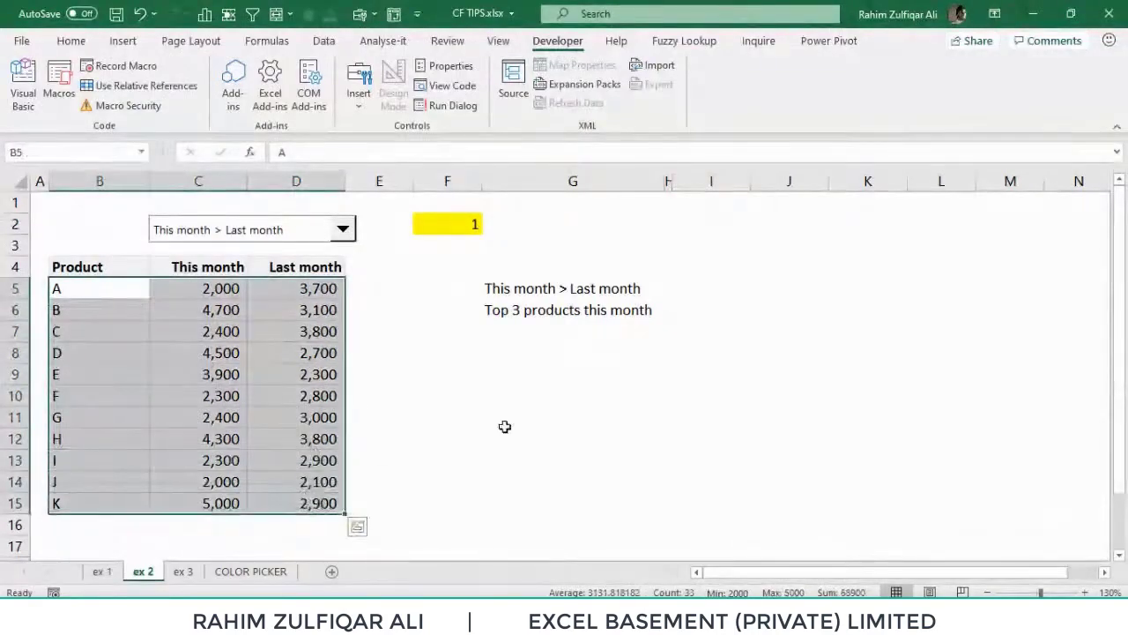
Enter the scenario headings "Sce 1" in I4 and "Sce 2" in J4.
{"action": "left_click", "coordinate": [711, 272]}
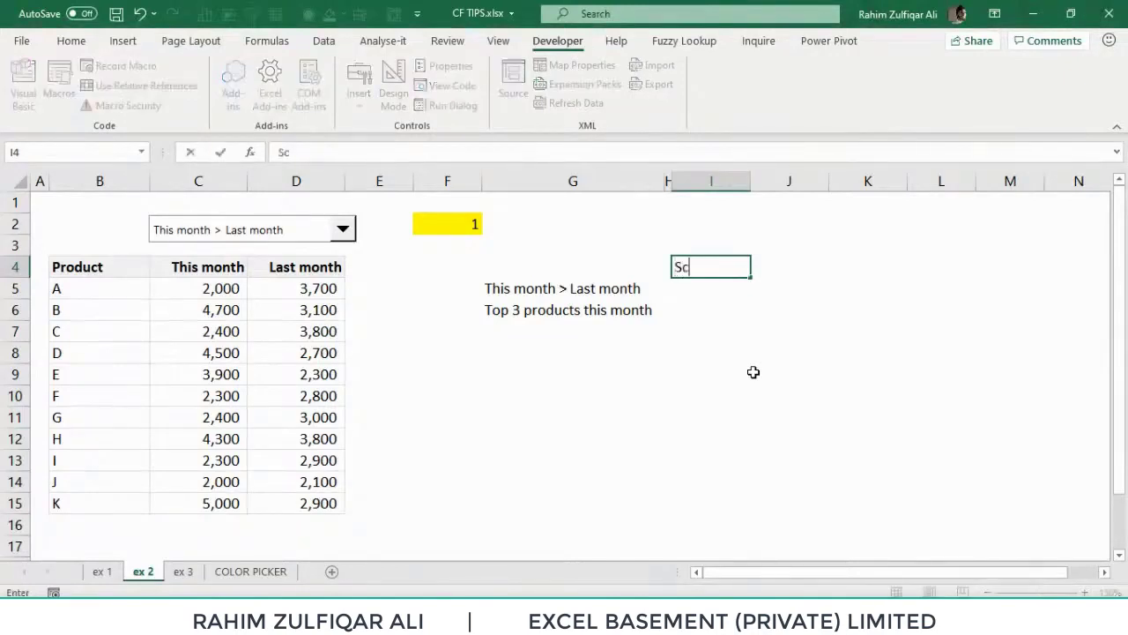
{"action": "type", "text": "e 1"}
{"action": "key", "text": "Tab"}
{"action": "type", "text": "Sce 2"}
{"action": "key", "text": "Return"}
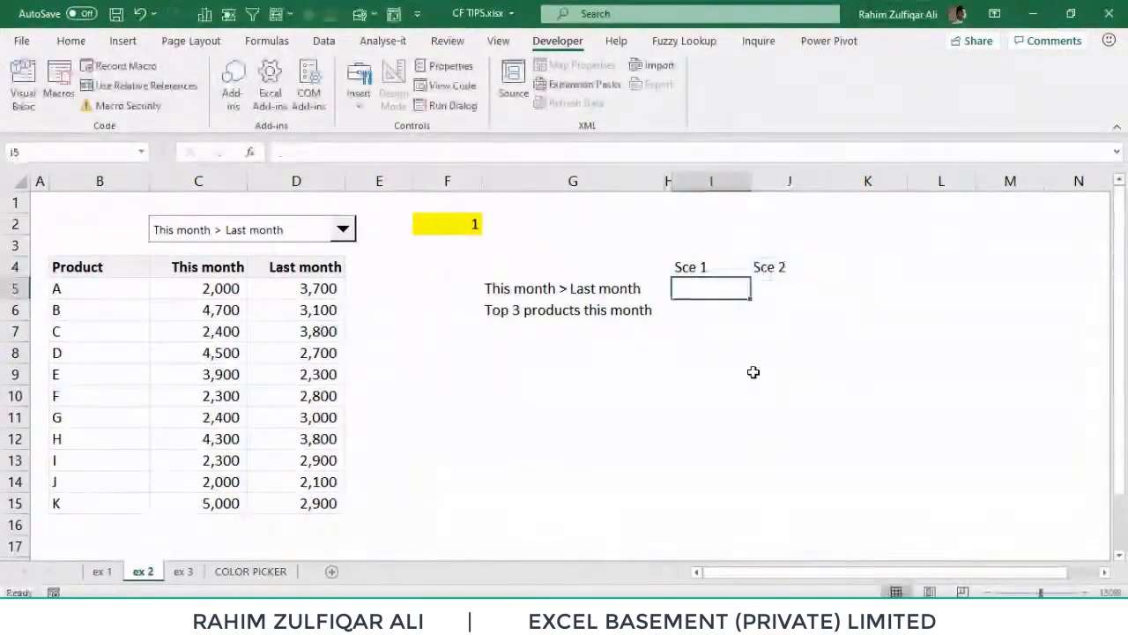
Enter the formula =C5>D5 in cell I5 to compare product A's sales this month with last month.
{"action": "type", "text": "="}
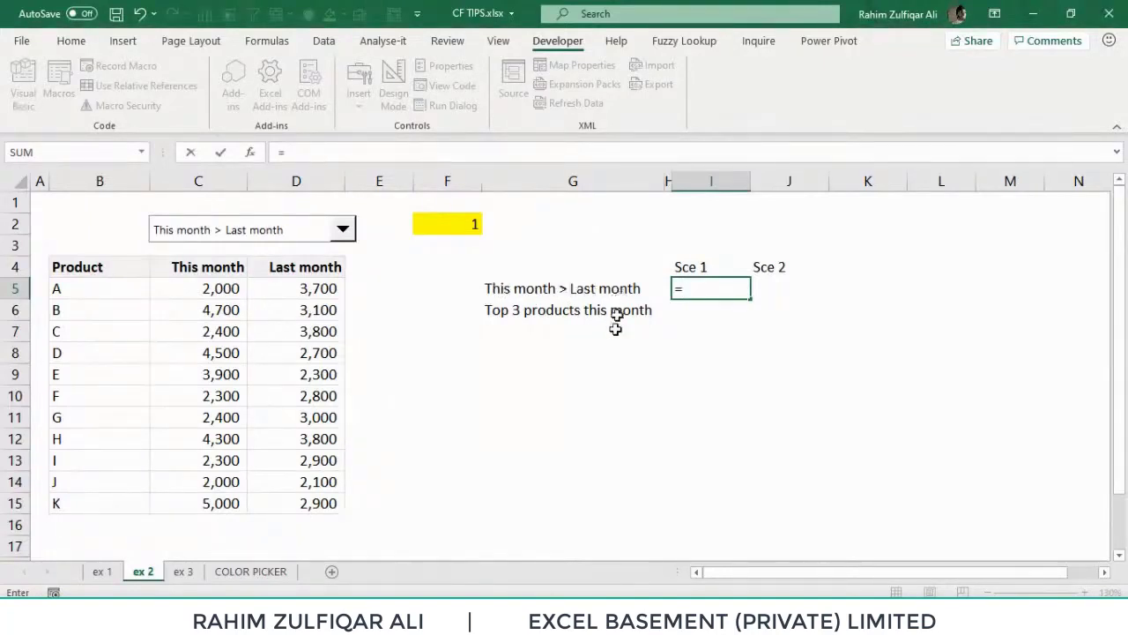
{"action": "key", "text": "Left"}
{"action": "key", "text": "Left"}
{"action": "key", "text": "Left"}
{"action": "key", "text": "Left"}
{"action": "key", "text": "Left"}
{"action": "key", "text": "Left"}
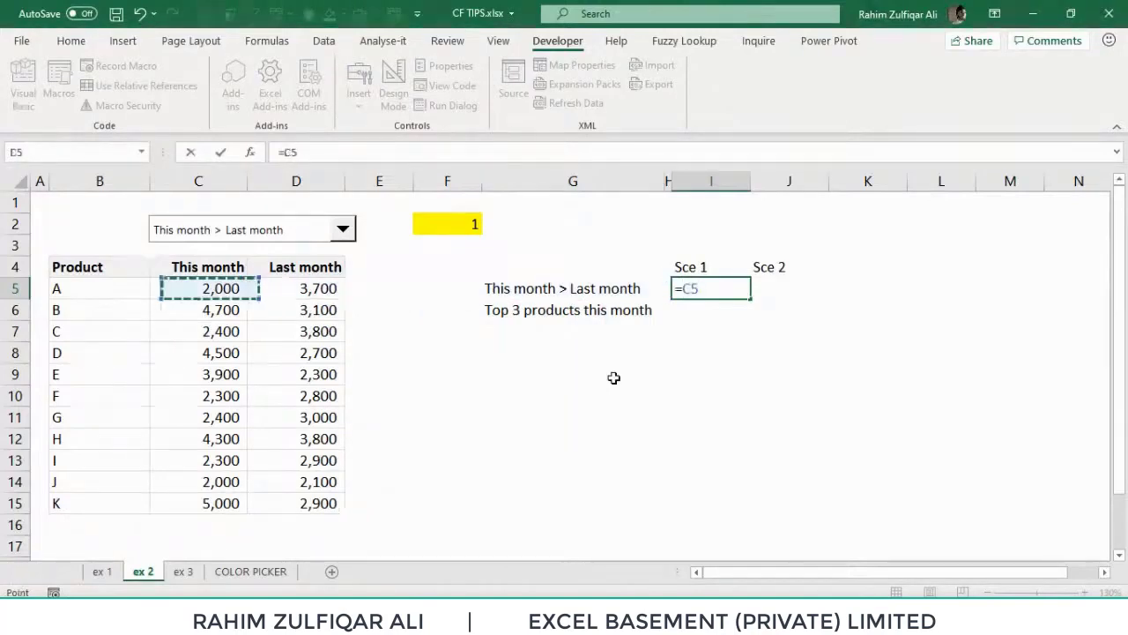
{"action": "type", "text": ">"}
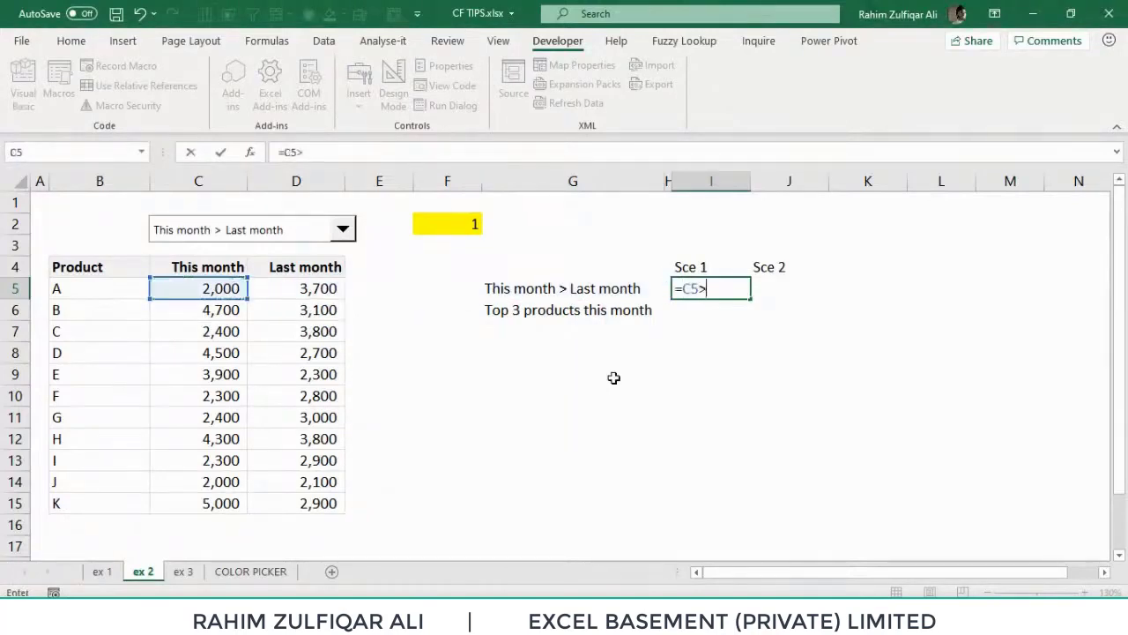
{"action": "key", "text": "Left"}
{"action": "key", "text": "Left"}
{"action": "key", "text": "Left"}
{"action": "key", "text": "Left"}
{"action": "key", "text": "Left"}
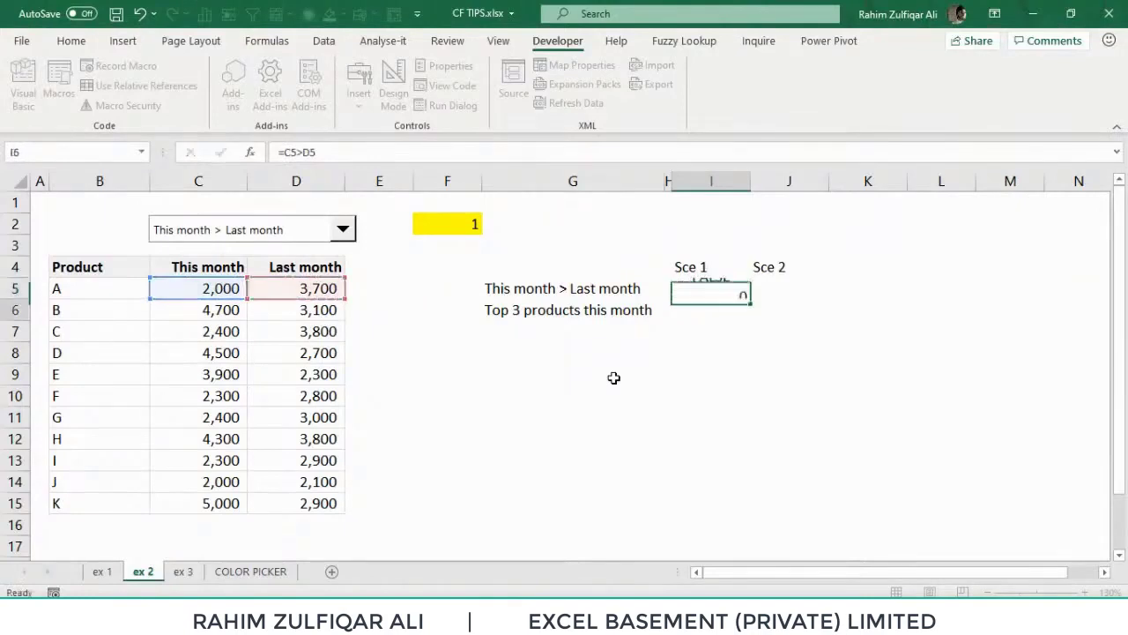
{"action": "key", "text": "Return"}
{"action": "key", "text": "Up"}
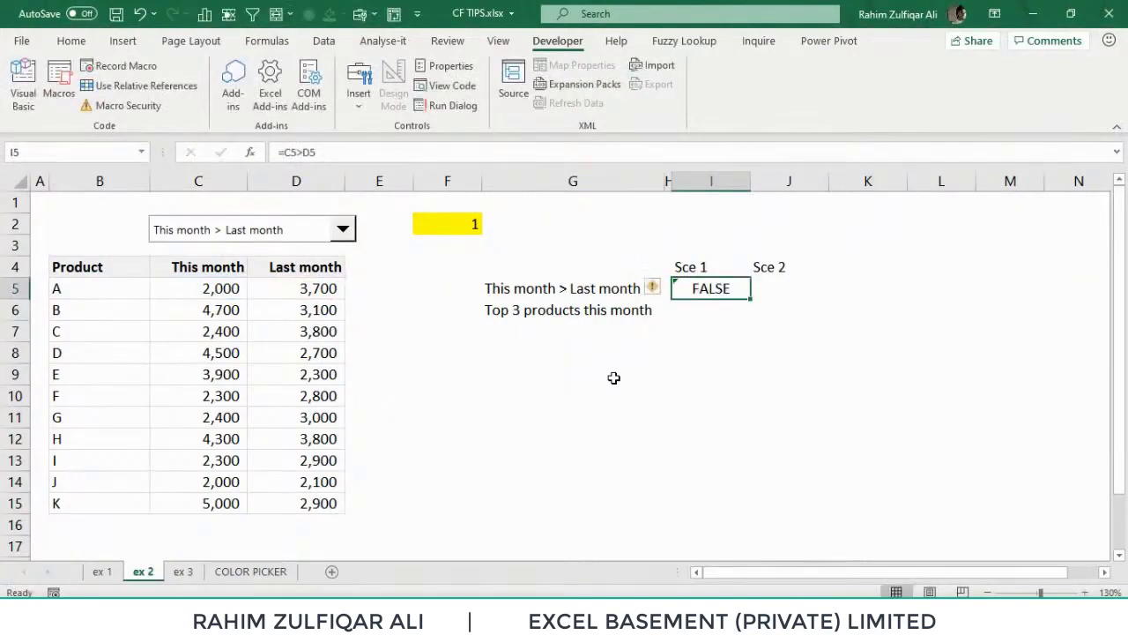
Review the comparison formula in I5 and the product A sales cell C5 it refers to.
{"action": "key", "text": "F2"}
{"action": "key", "text": "Escape"}
{"action": "key", "text": "Left"}
{"action": "key", "text": "Left"}
{"action": "key", "text": "Left"}
{"action": "key", "text": "Left"}
{"action": "key", "text": "Left"}
{"action": "key", "text": "Left"}
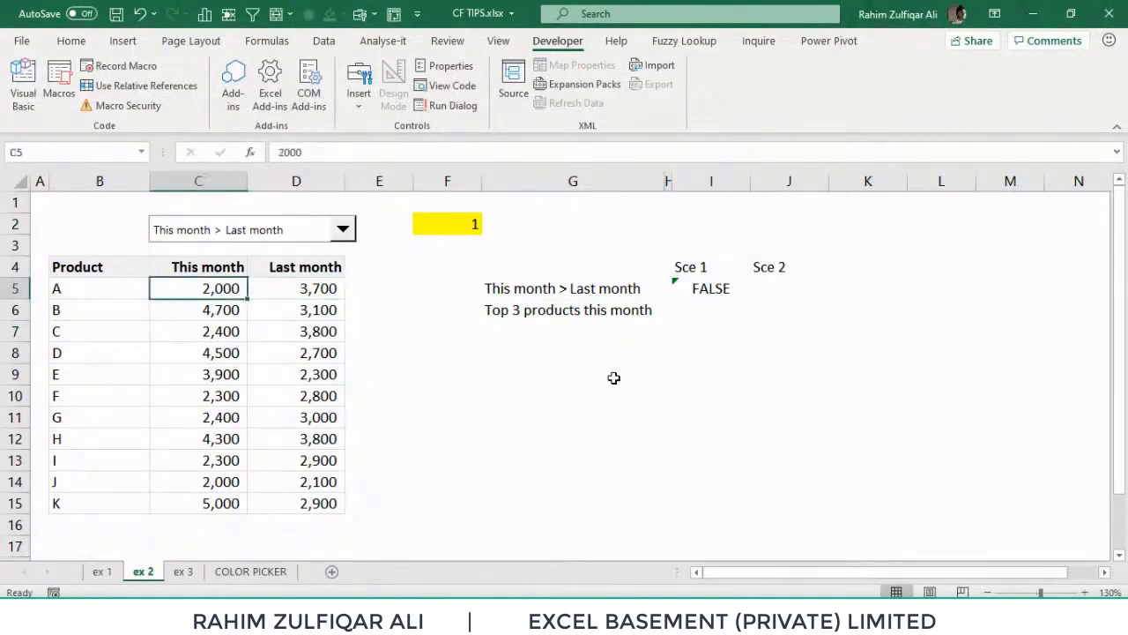
{"action": "key", "text": "Right"}
{"action": "key", "text": "Right"}
{"action": "key", "text": "Right"}
{"action": "key", "text": "Right"}
{"action": "key", "text": "Right"}
{"action": "key", "text": "Right"}
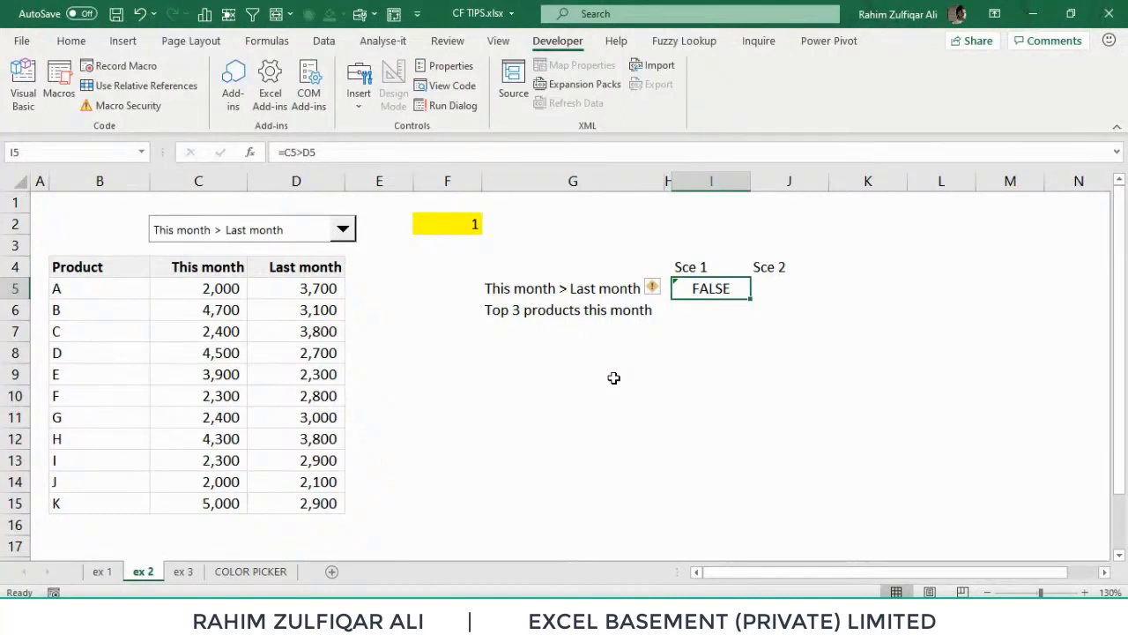
Fill the Sce 1 formula from I5 down to I15 so it covers every product.
{"action": "key", "text": "shift+Down"}
{"action": "key", "text": "shift+Down"}
{"action": "key", "text": "shift+Down"}
{"action": "key", "text": "shift+Down"}
{"action": "key", "text": "shift+Down"}
{"action": "key", "text": "shift+Down"}
{"action": "key", "text": "shift+Down"}
{"action": "key", "text": "shift+Down"}
{"action": "key", "text": "shift+Down"}
{"action": "key", "text": "shift+Down"}
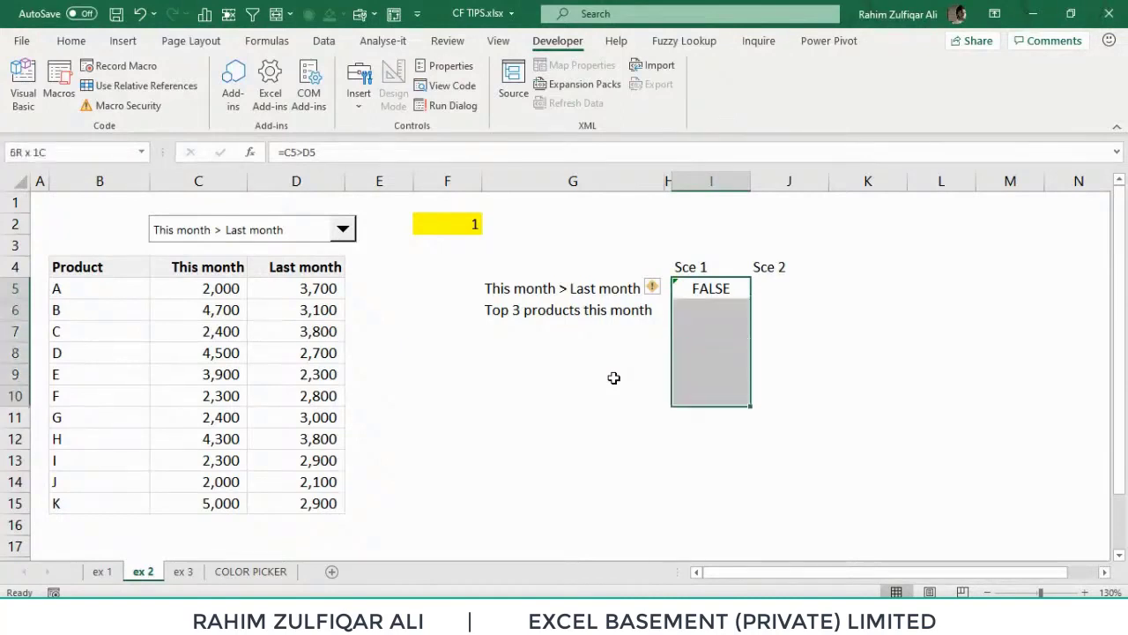
{"action": "key", "text": "ctrl+d"}
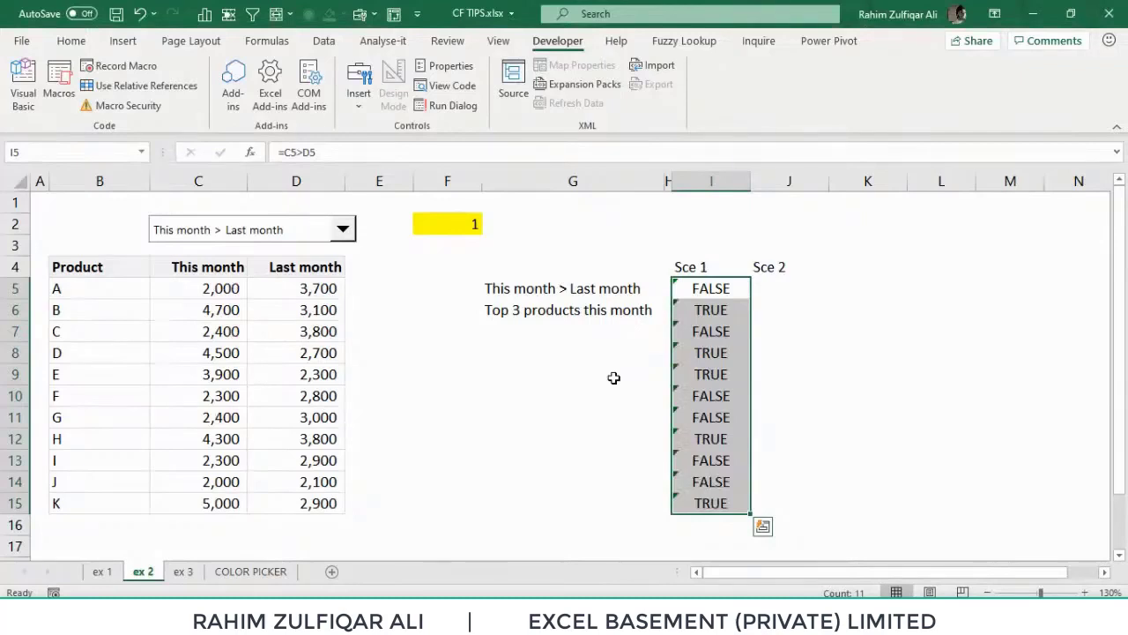
Inspect the copied Sce 1 formulas in I6 and I10 to check their row references.
{"action": "key", "text": "Down"}
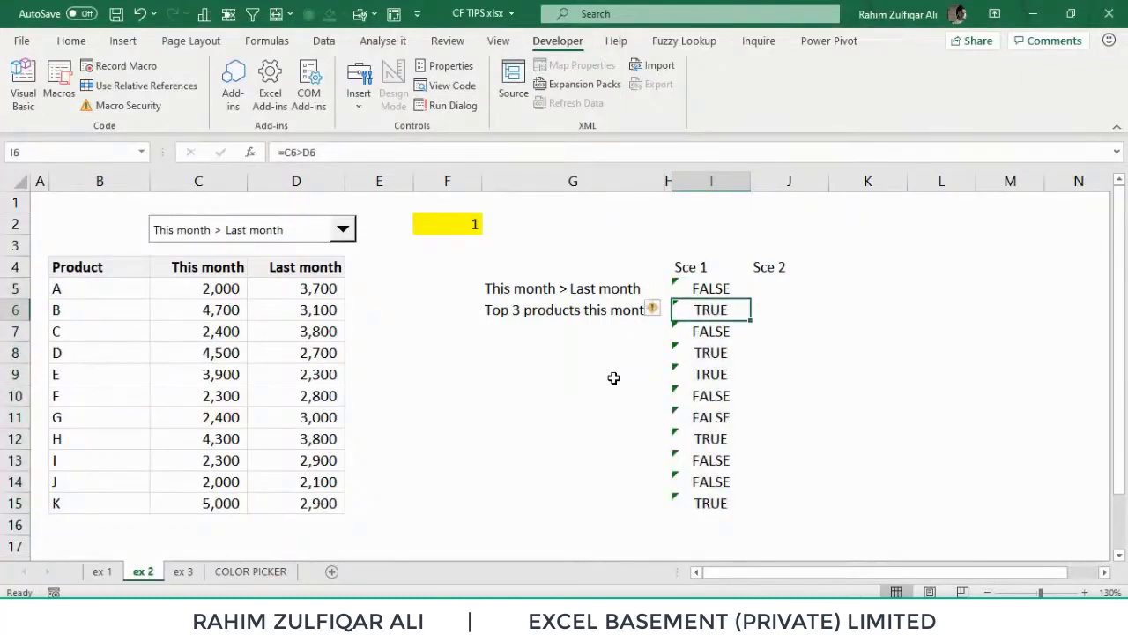
{"action": "key", "text": "F2"}
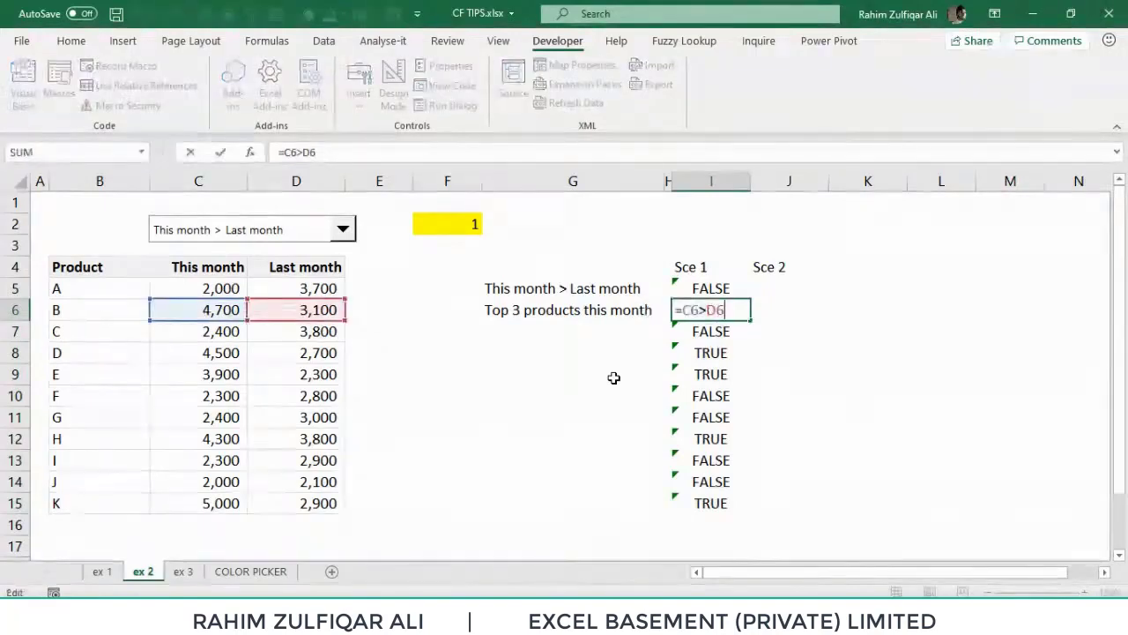
{"action": "key", "text": "Return"}
{"action": "key", "text": "Down"}
{"action": "key", "text": "Down"}
{"action": "key", "text": "Down"}
{"action": "key", "text": "F2"}
{"action": "key", "text": "Escape"}
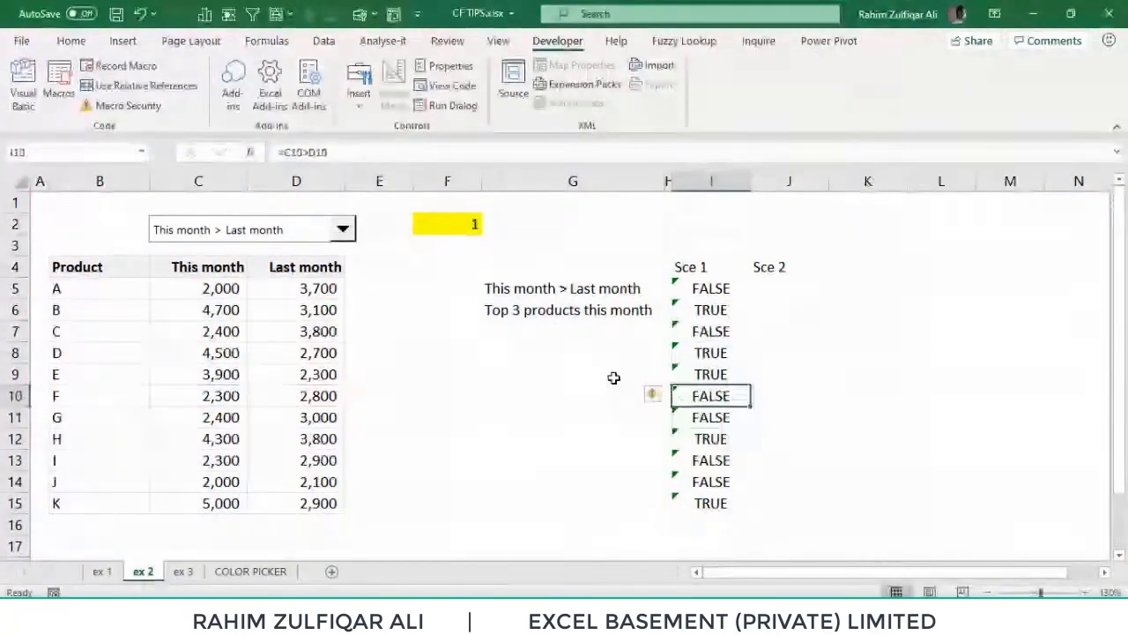
Begin the Sce 2 formula in J5 with =C5>=LARGE( to test product A's sales this month.
{"action": "key", "text": "Up"}
{"action": "key", "text": "Up"}
{"action": "key", "text": "Up"}
{"action": "key", "text": "Up"}
{"action": "key", "text": "Up"}
{"action": "key", "text": "Right"}
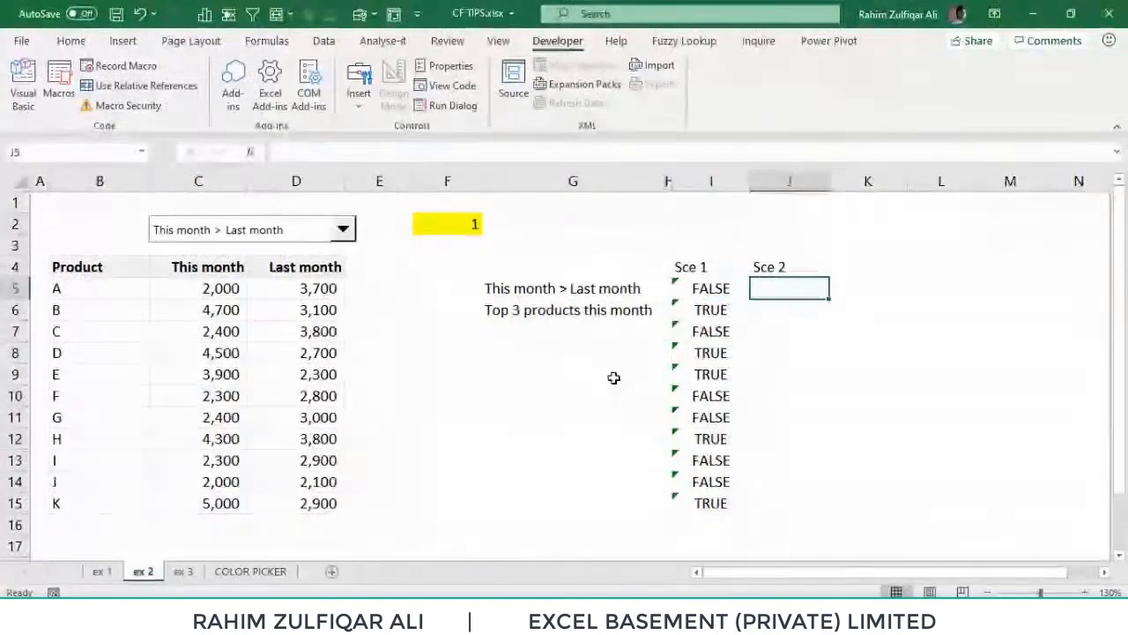
{"action": "left_click_drag", "start_coordinate": [132, 291], "coordinate": [307, 504]}
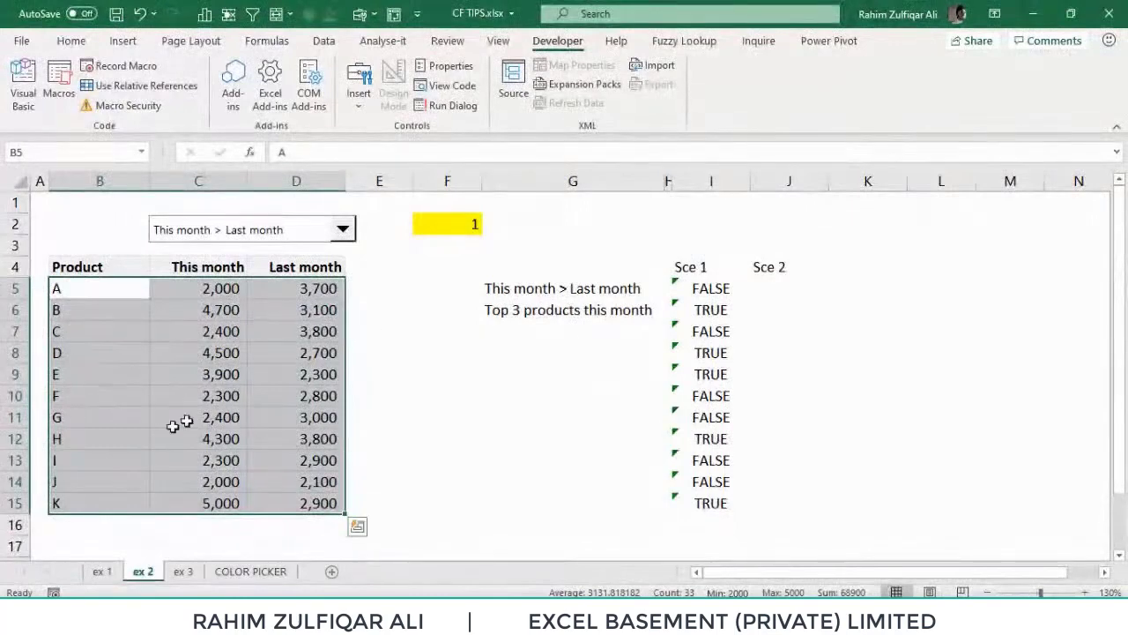
{"action": "left_click", "coordinate": [755, 287]}
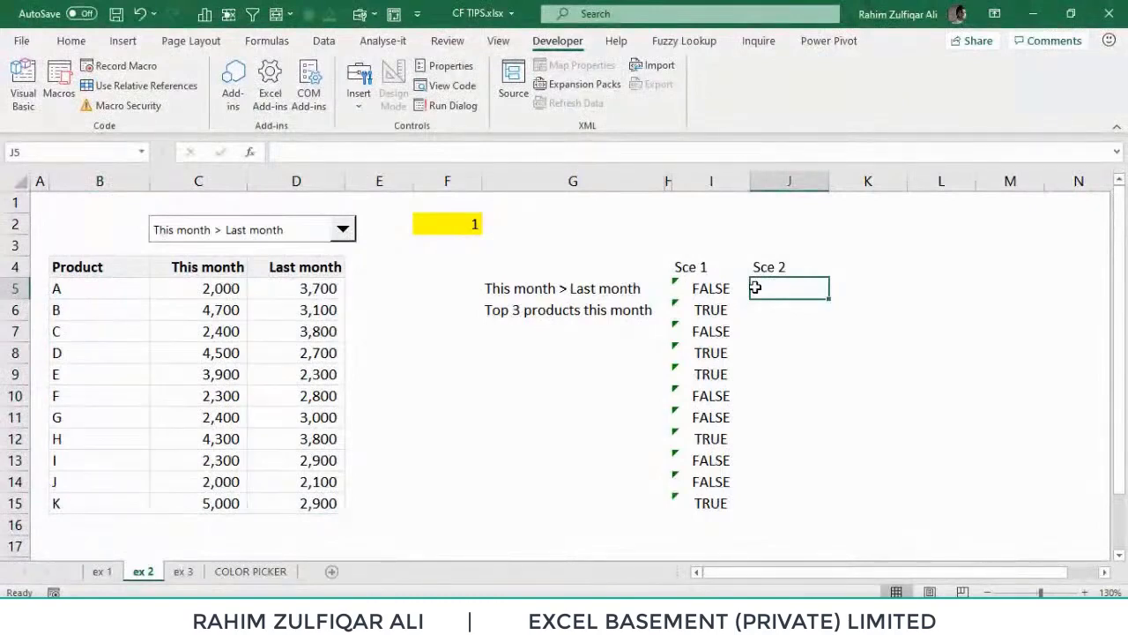
{"action": "type", "text": "="}
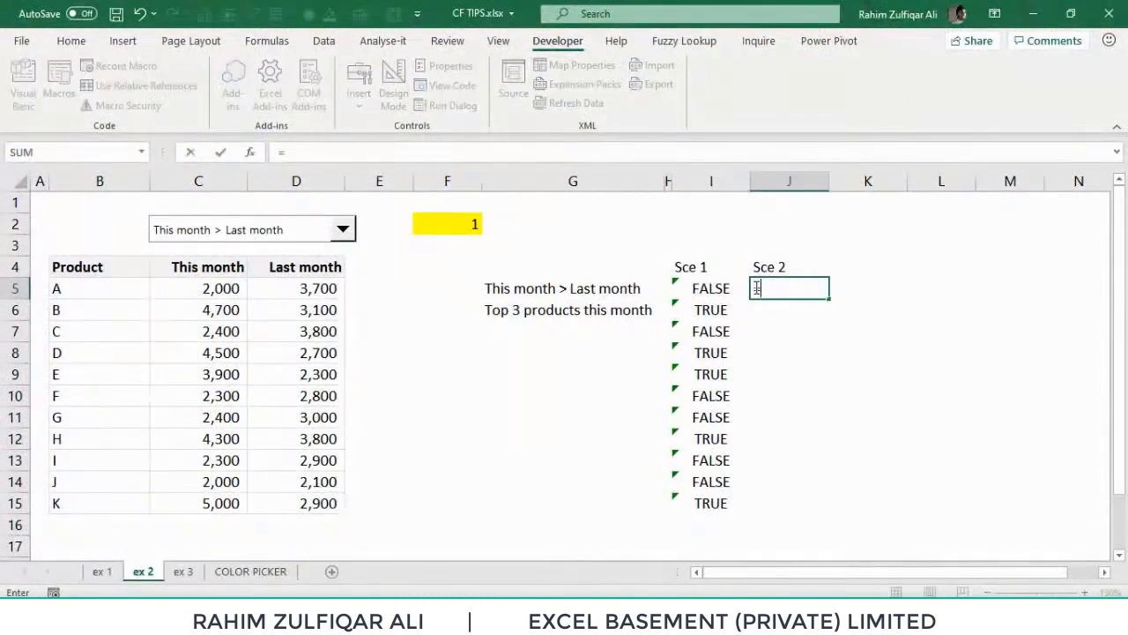
{"action": "key", "text": "Left"}
{"action": "key", "text": "Left"}
{"action": "key", "text": "Left"}
{"action": "key", "text": "Left"}
{"action": "key", "text": "Left"}
{"action": "key", "text": "Left"}
{"action": "key", "text": "Left"}
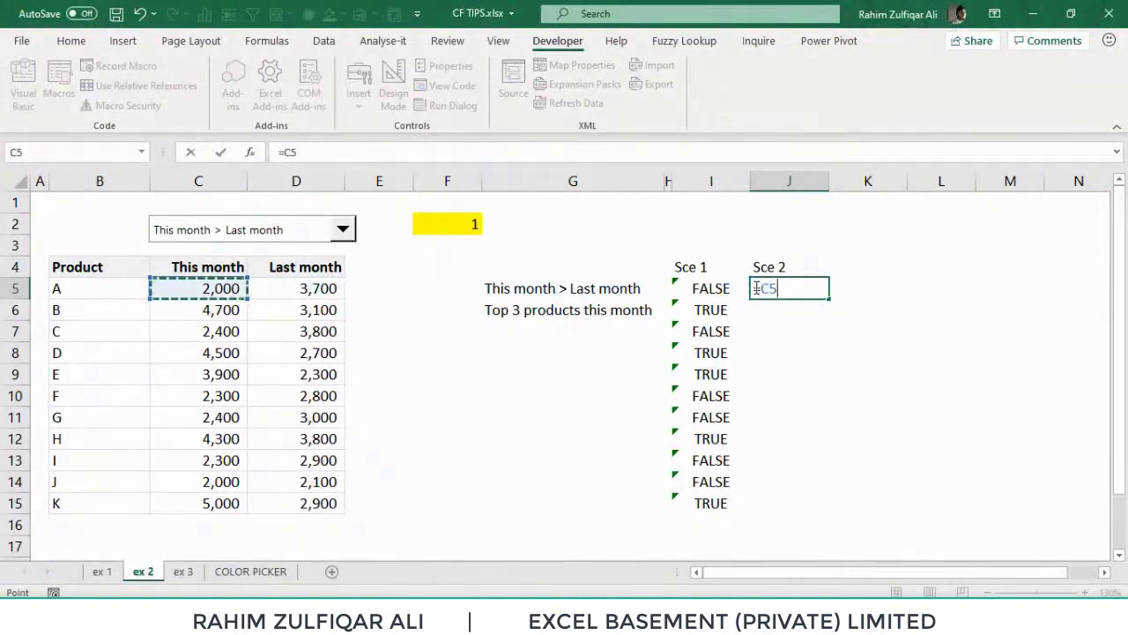
{"action": "type", "text": ">=large"}
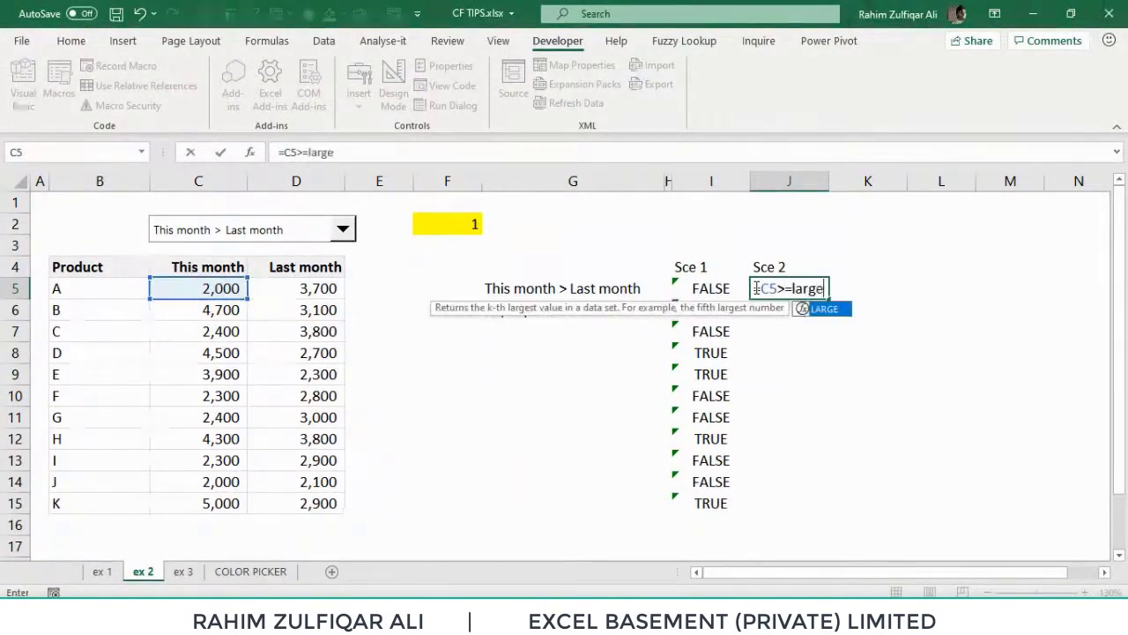
{"action": "key", "text": "Tab"}
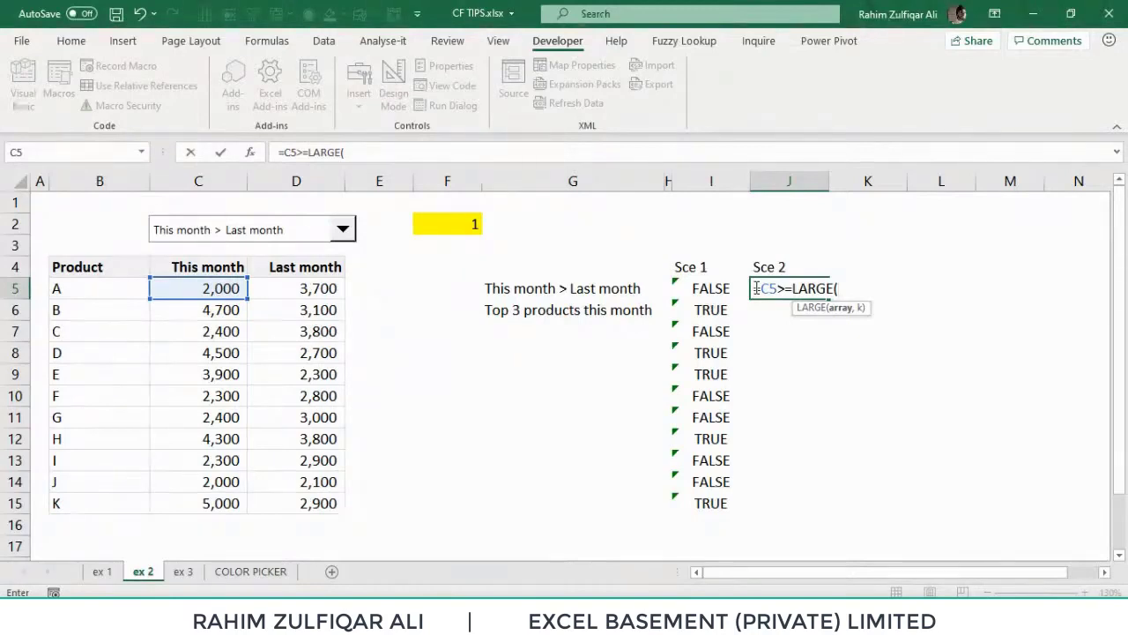
Complete the LARGE function in J5 with the absolute range $C$5:$C$15 and k value 3, keeping J5 selected.
{"action": "key", "text": "Left"}
{"action": "key", "text": "Left"}
{"action": "key", "text": "Left"}
{"action": "key", "text": "Left"}
{"action": "key", "text": "Left"}
{"action": "key", "text": "Left"}
{"action": "key", "text": "Left"}
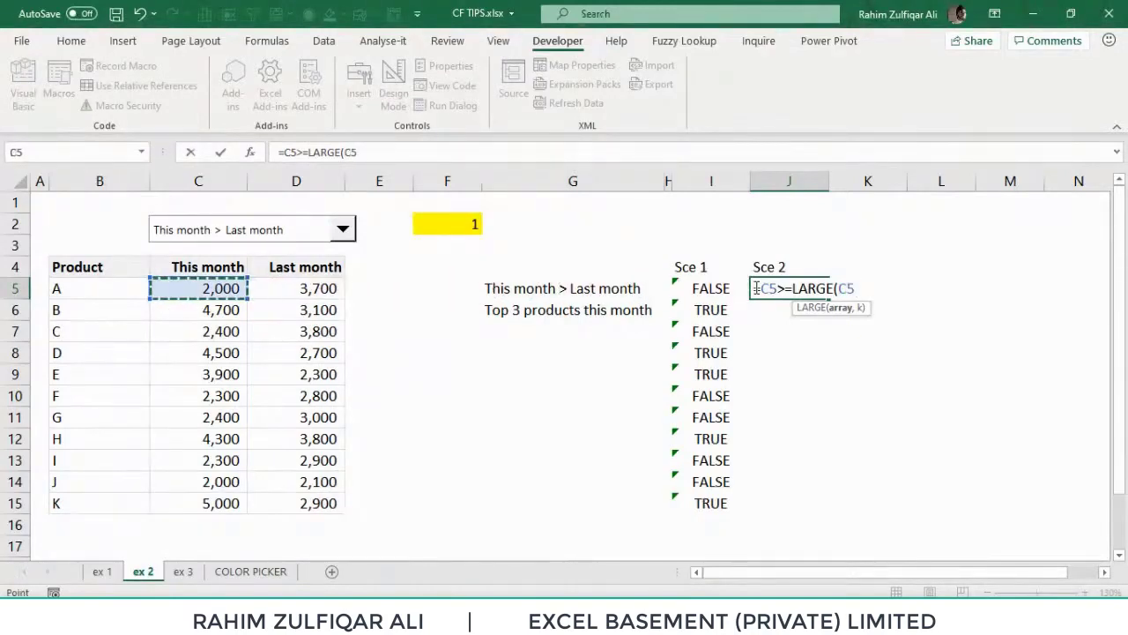
{"action": "key", "text": "ctrl+shift+Down"}
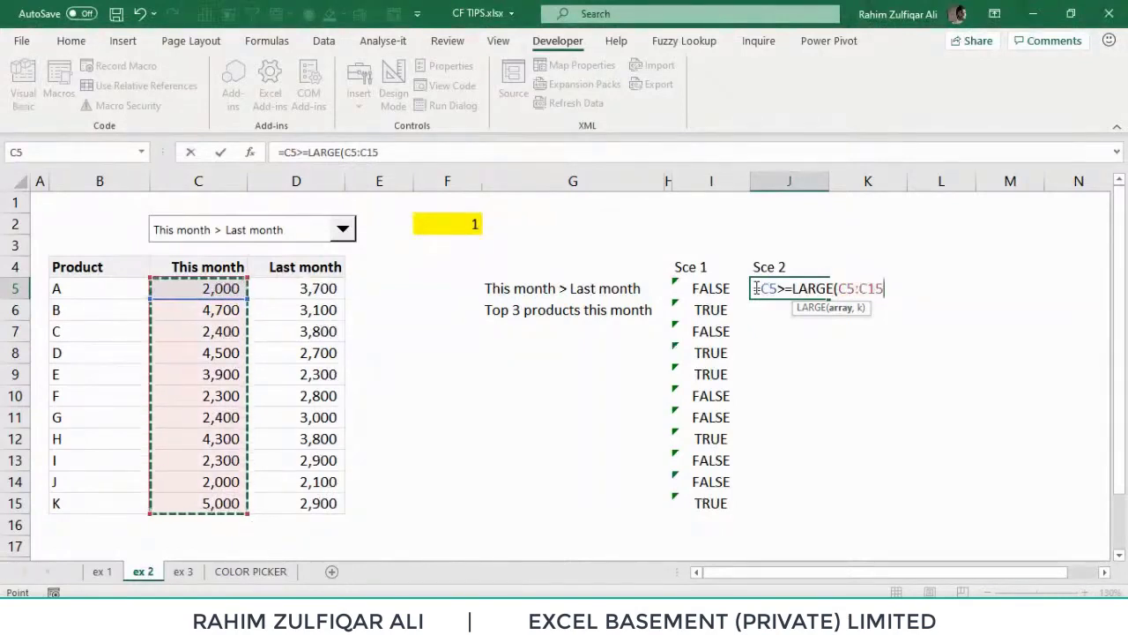
{"action": "key", "text": "F4"}
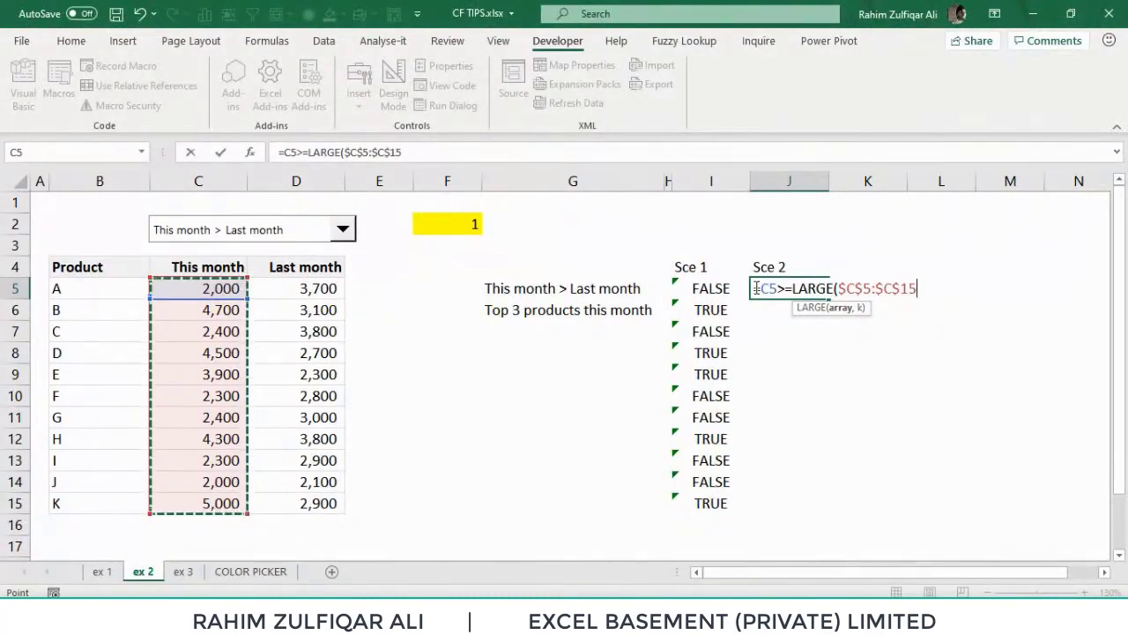
{"action": "type", "text": ",3"}
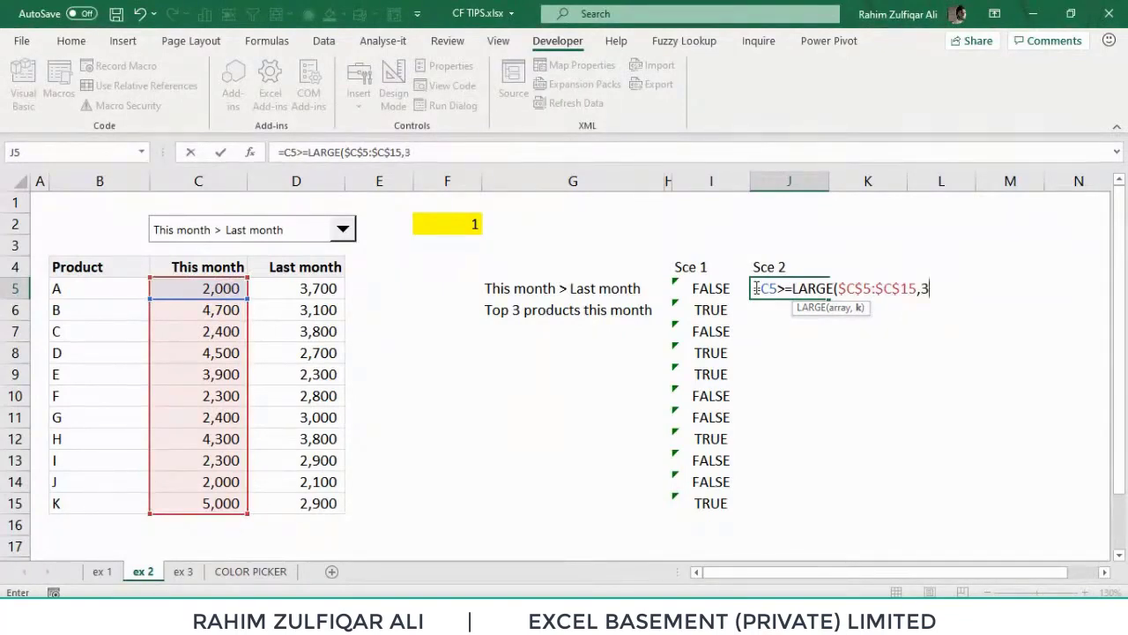
{"action": "key", "text": "ctrl+Return"}
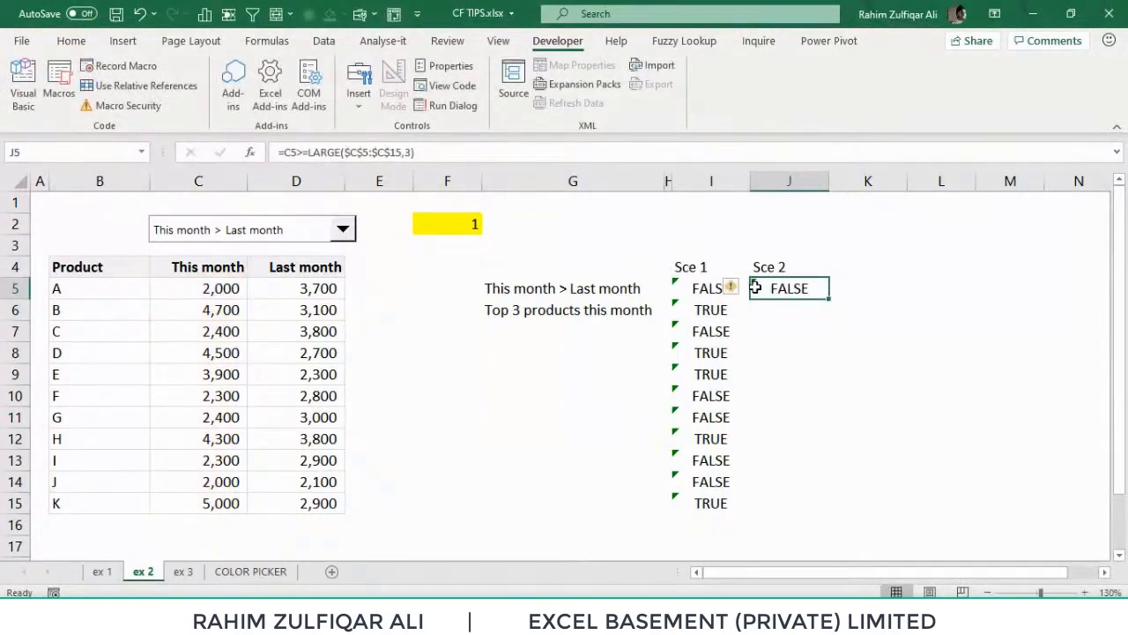
Fill the Sce 2 formula from J5 down to J15 for all products.
{"action": "key", "text": "shift+Down"}
{"action": "key", "text": "shift+Down"}
{"action": "key", "text": "shift+Down"}
{"action": "key", "text": "shift+Down"}
{"action": "key", "text": "shift+Down"}
{"action": "key", "text": "shift+Down"}
{"action": "key", "text": "shift+Down"}
{"action": "key", "text": "shift+Down"}
{"action": "key", "text": "shift+Down"}
{"action": "key", "text": "shift+Down"}
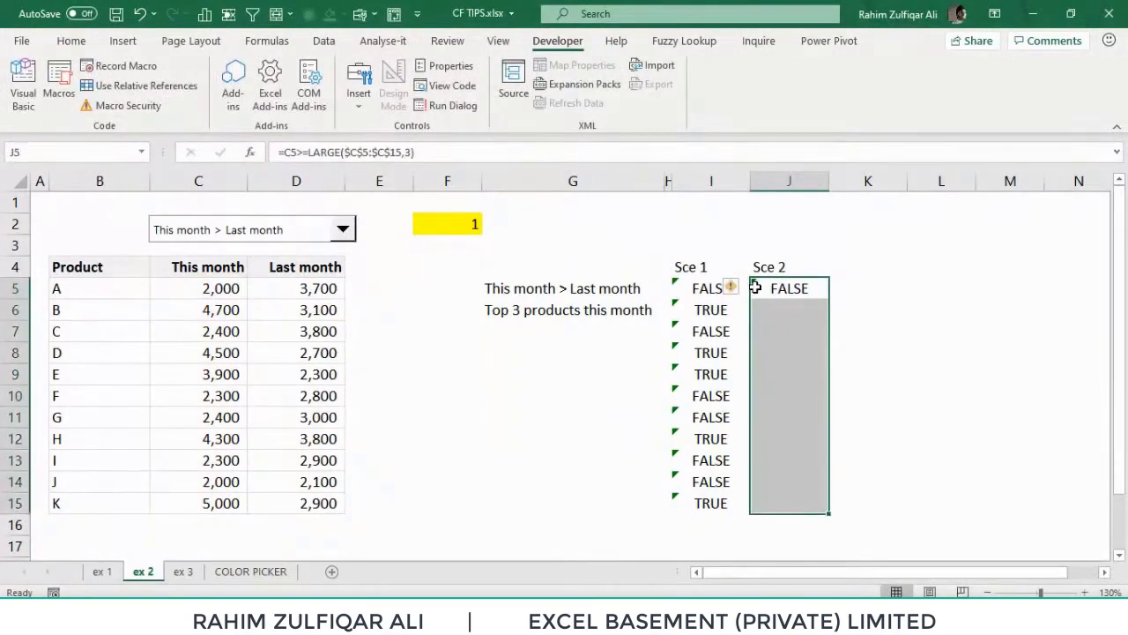
{"action": "key", "text": "ctrl+d"}
Check the Sce 2 results against this month's sales and review both scenario columns.
{"action": "left_click", "coordinate": [755, 287]}
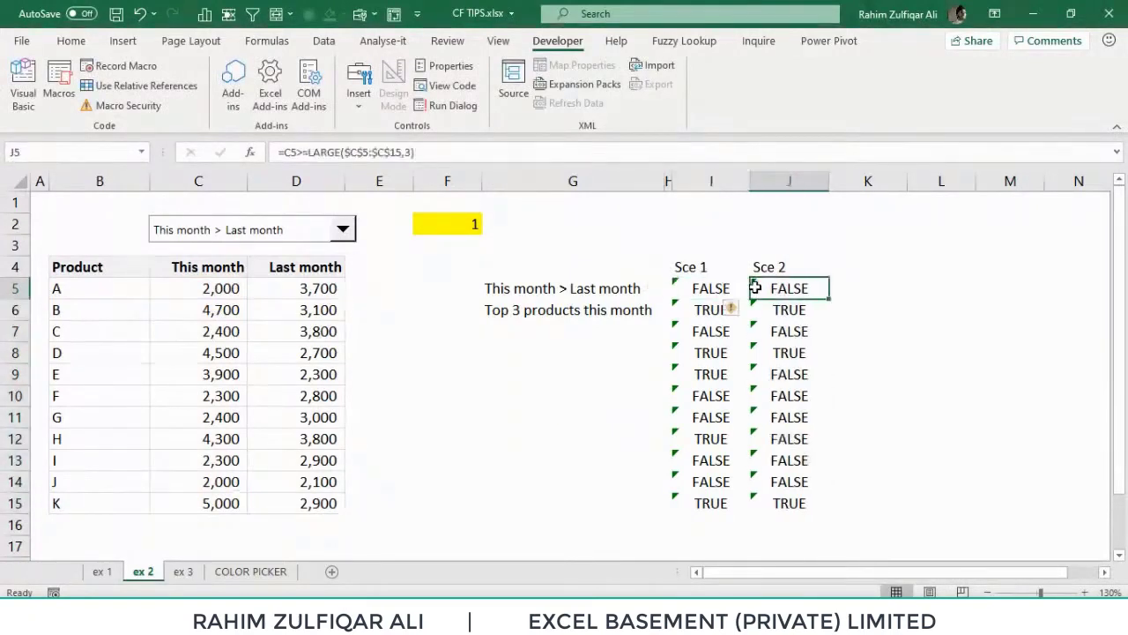
{"action": "key", "text": "Down"}
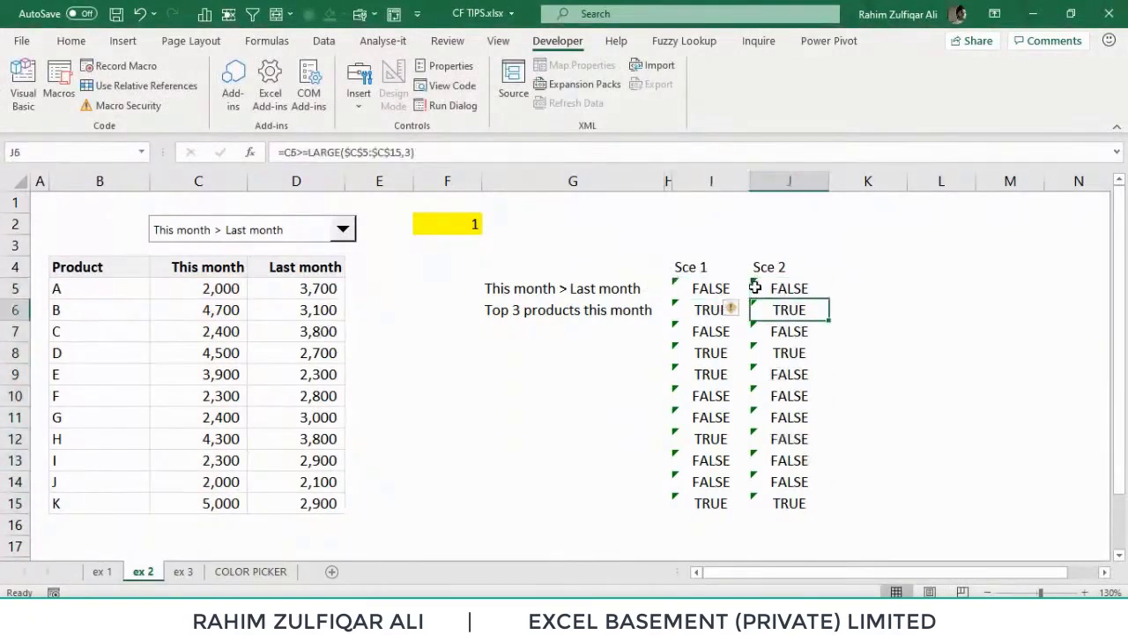
{"action": "left_click", "coordinate": [790, 352], "text": "ctrl"}
{"action": "left_click", "coordinate": [785, 502], "text": "ctrl"}
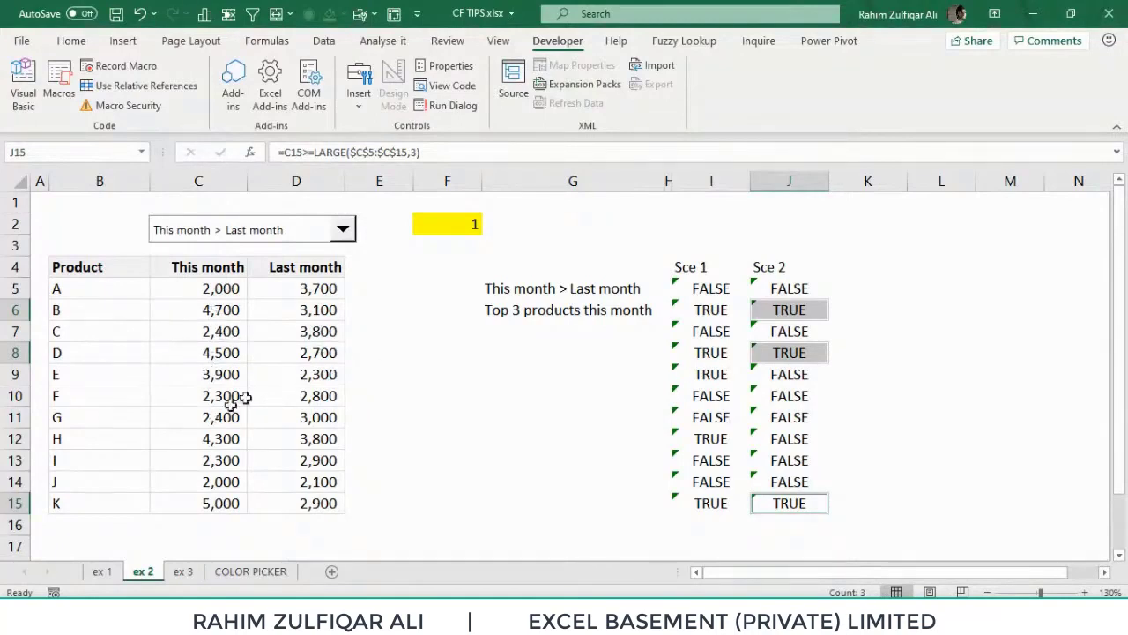
{"action": "left_click", "coordinate": [841, 280]}
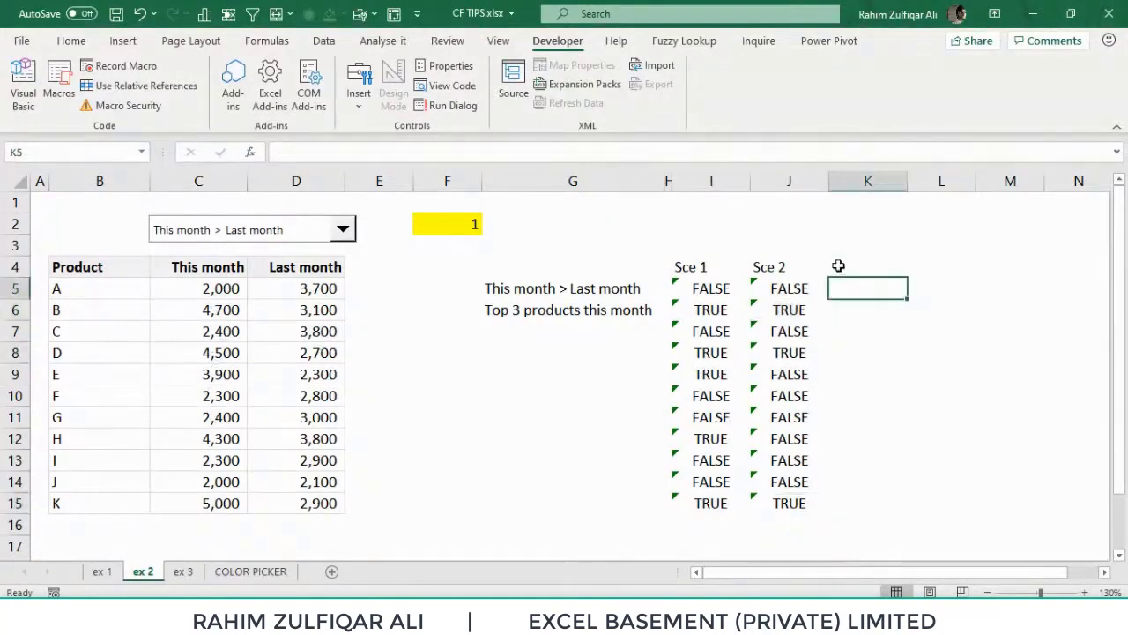
{"action": "left_click_drag", "start_coordinate": [684, 266], "coordinate": [712, 496]}
{"action": "left_click_drag", "start_coordinate": [788, 266], "coordinate": [789, 503]}
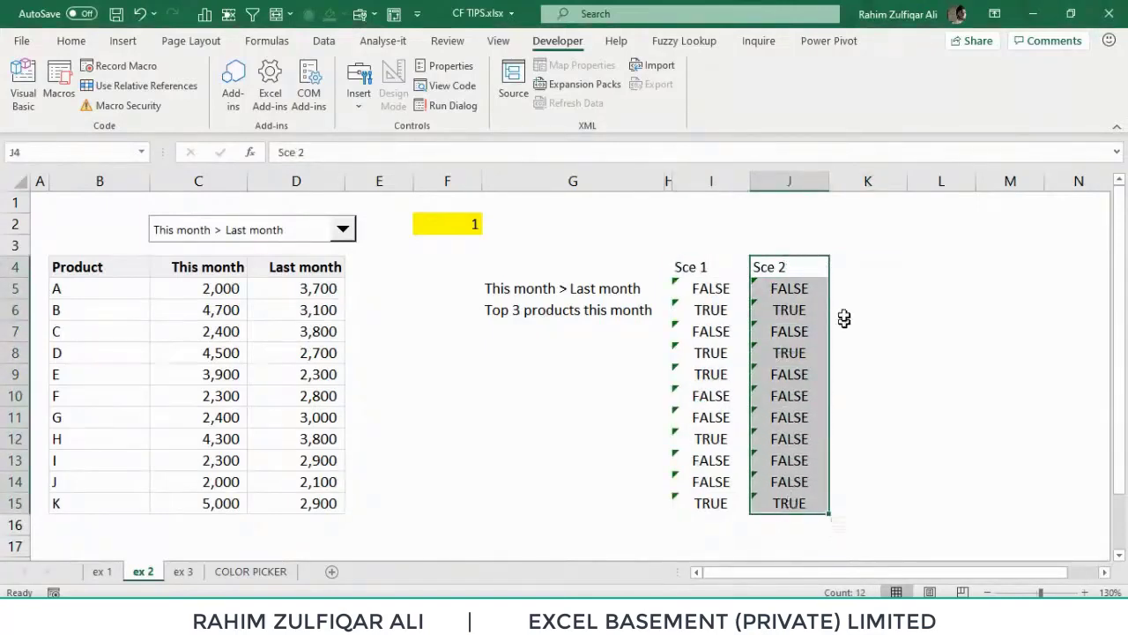
{"action": "left_click", "coordinate": [851, 263]}
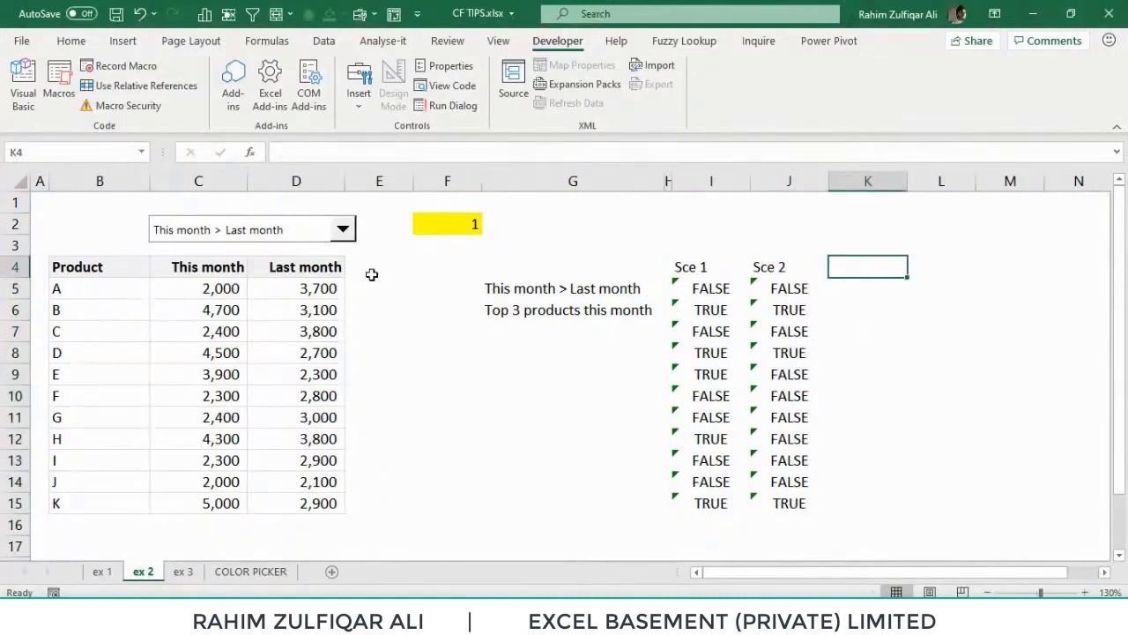
Switch the combo box to "Top 3 products this month" and select the product data B5:D15.
{"action": "left_click", "coordinate": [343, 230]}
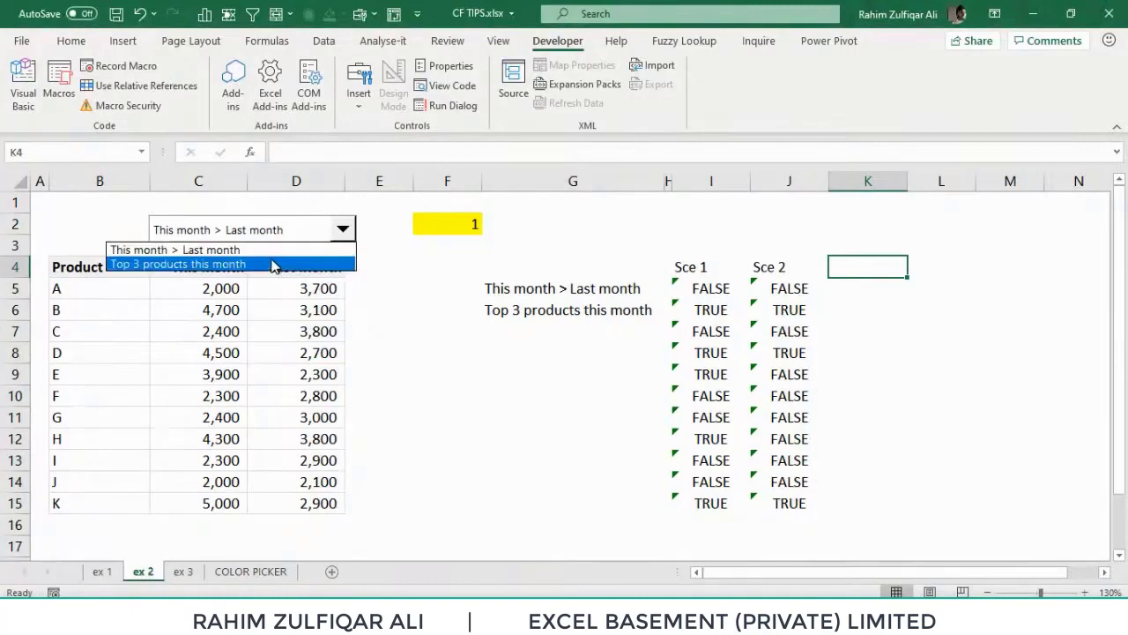
{"action": "left_click", "coordinate": [309, 250]}
{"action": "left_click", "coordinate": [343, 235]}
{"action": "left_click", "coordinate": [271, 265]}
{"action": "left_click_drag", "start_coordinate": [103, 292], "coordinate": [318, 506]}
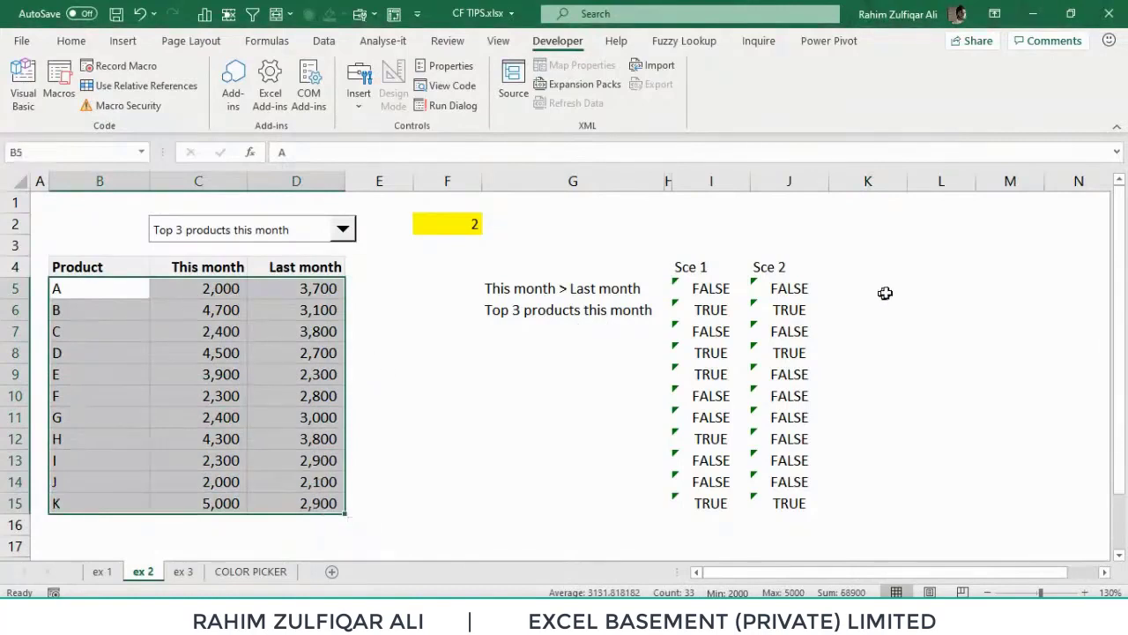
Enter the heading "choose" in cell K4 beside the scenario columns.
{"action": "left_click", "coordinate": [841, 267]}
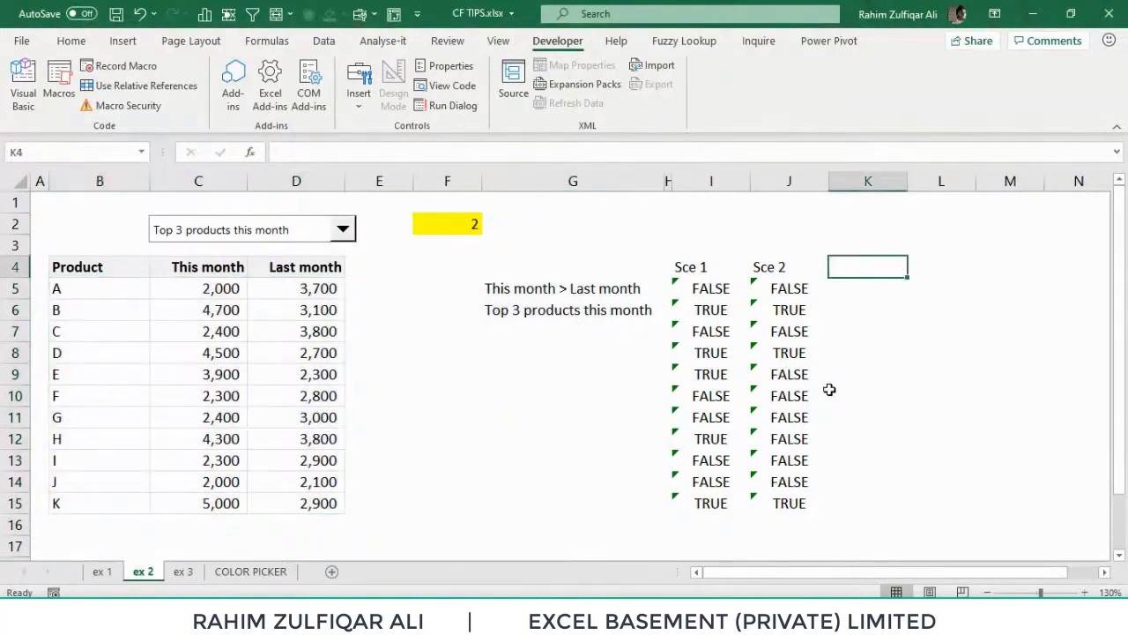
{"action": "type", "text": "choose"}
{"action": "key", "text": "Return"}
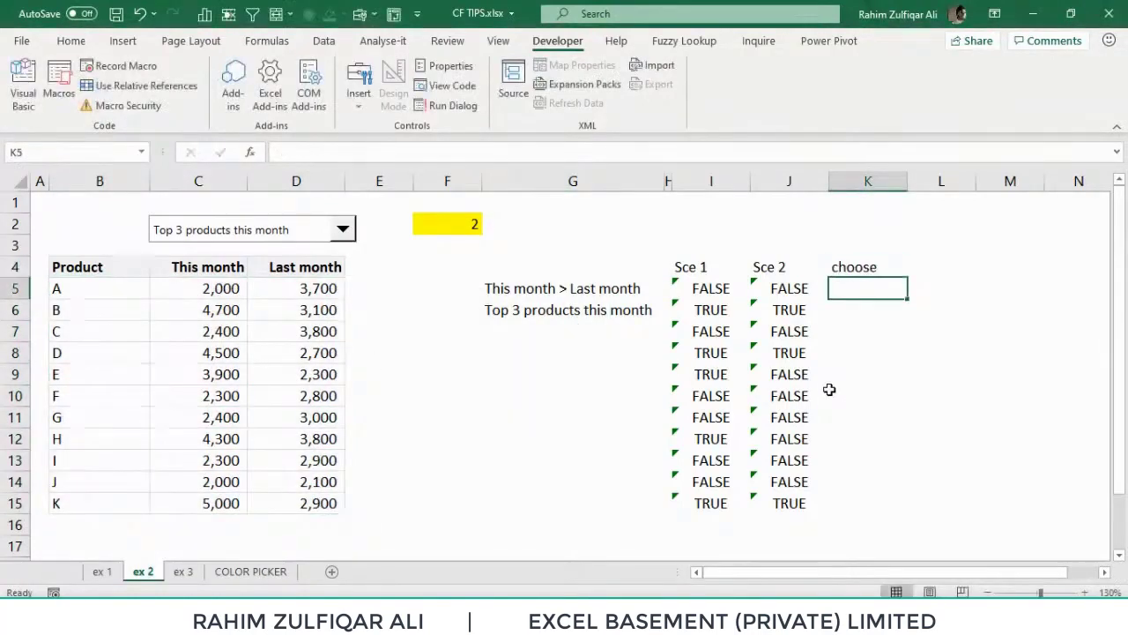
Start a CHOOSE formula in K5 with the absolute reference $F$2 as its index number.
{"action": "type", "text": "=choo"}
{"action": "key", "text": "Tab"}
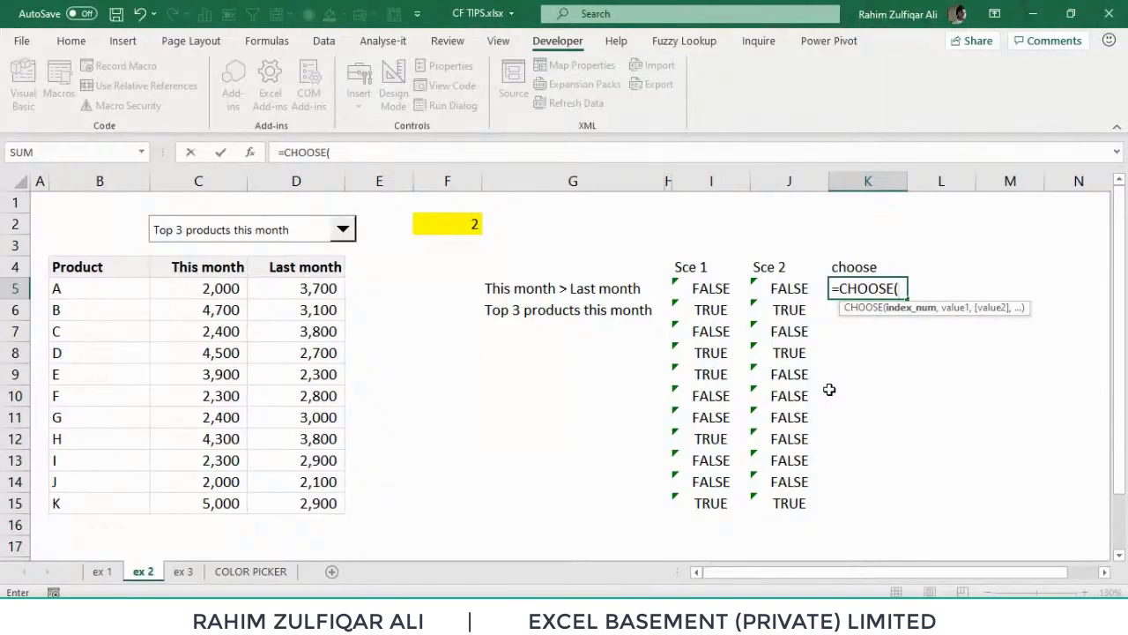
{"action": "key", "text": "Left"}
{"action": "key", "text": "Left"}
{"action": "key", "text": "Left"}
{"action": "key", "text": "Left"}
{"action": "key", "text": "Left"}
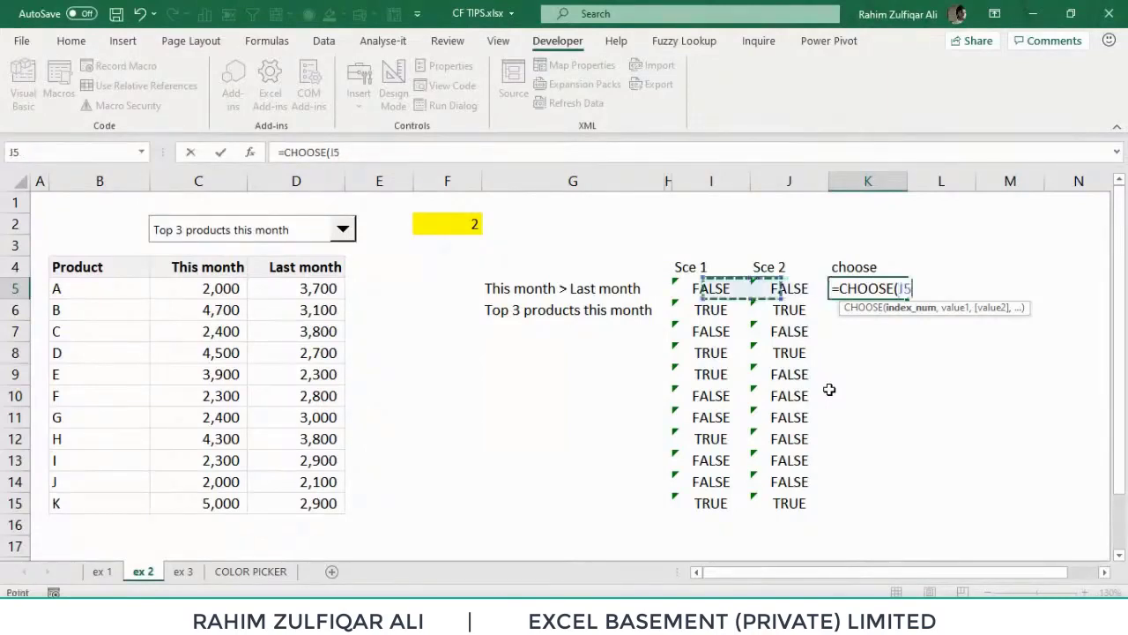
{"action": "key", "text": "Up"}
{"action": "key", "text": "Up"}
{"action": "key", "text": "Up"}
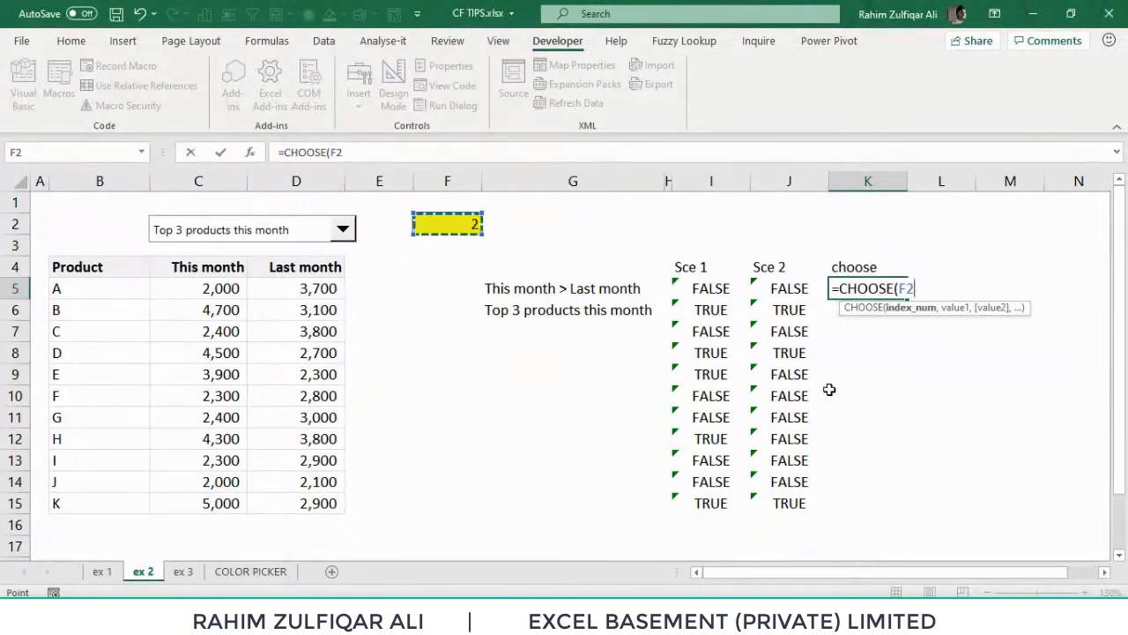
{"action": "key", "text": "F4"}
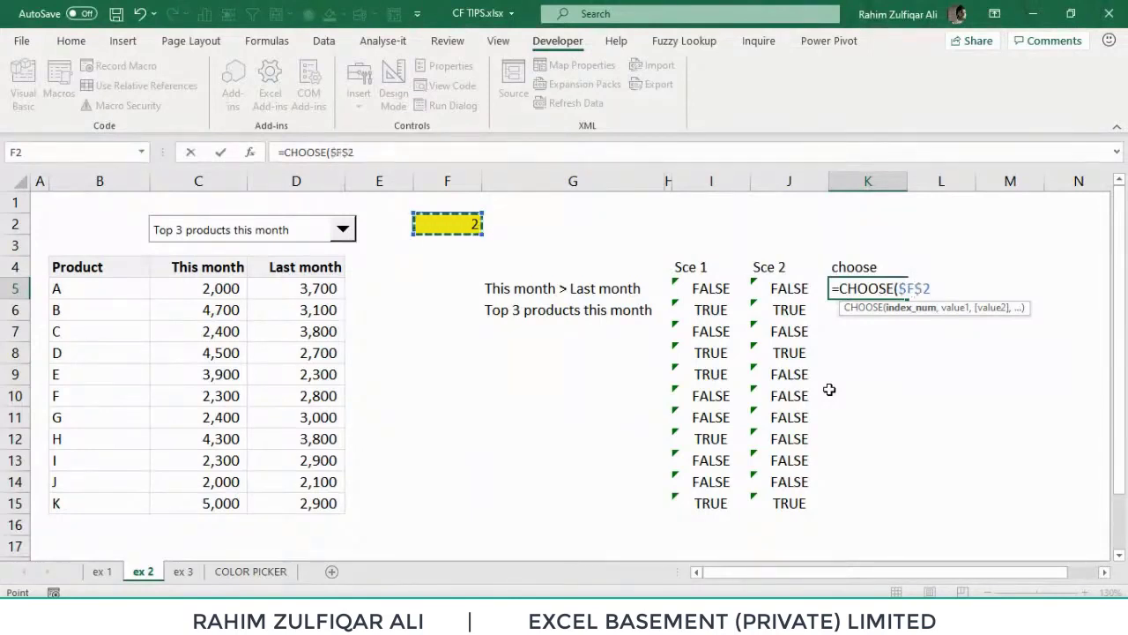
Add I5 and J5 as the CHOOSE values so that K5 holds =CHOOSE($F$2,I5,J5).
{"action": "type", "text": ","}
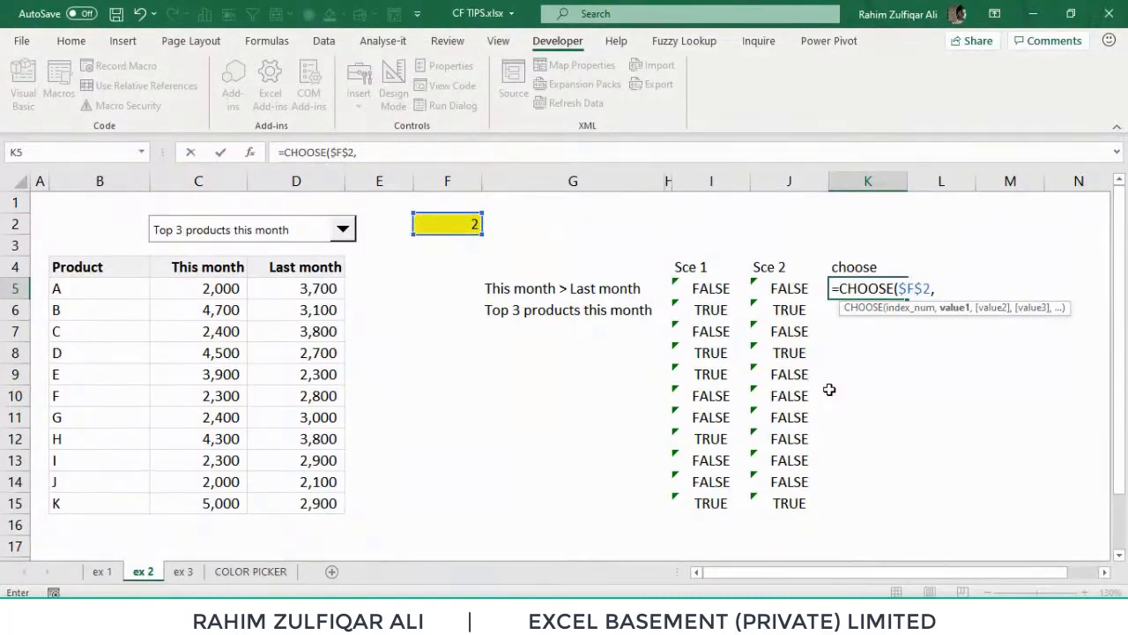
{"action": "key", "text": "Left"}
{"action": "key", "text": "Left"}
{"action": "key", "text": "Left"}
{"action": "key", "text": "Right"}
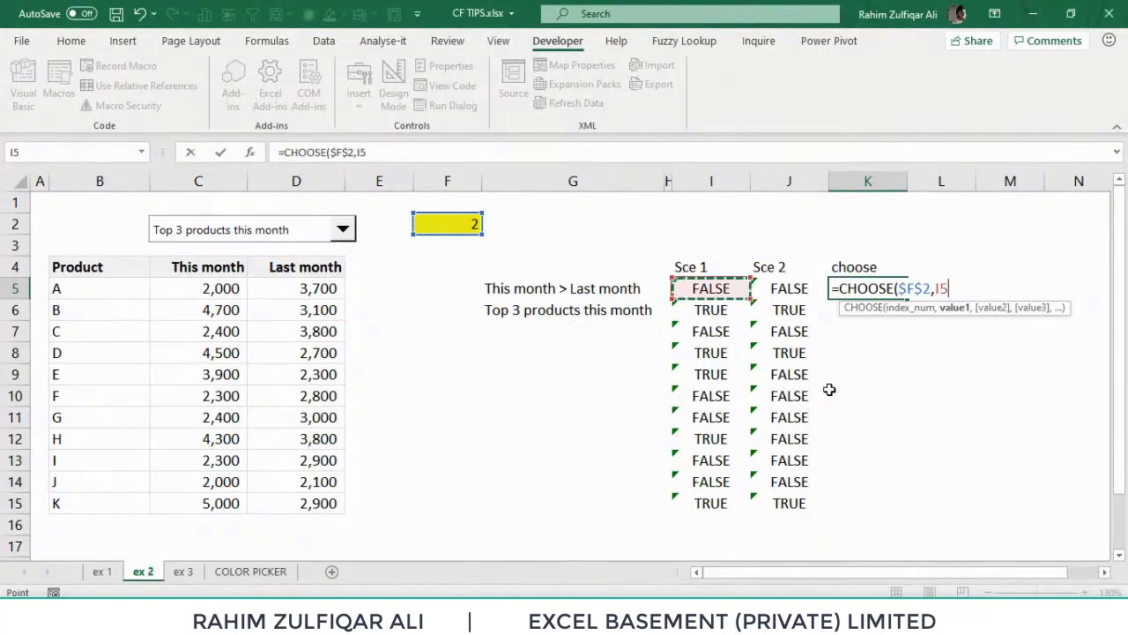
{"action": "type", "text": ","}
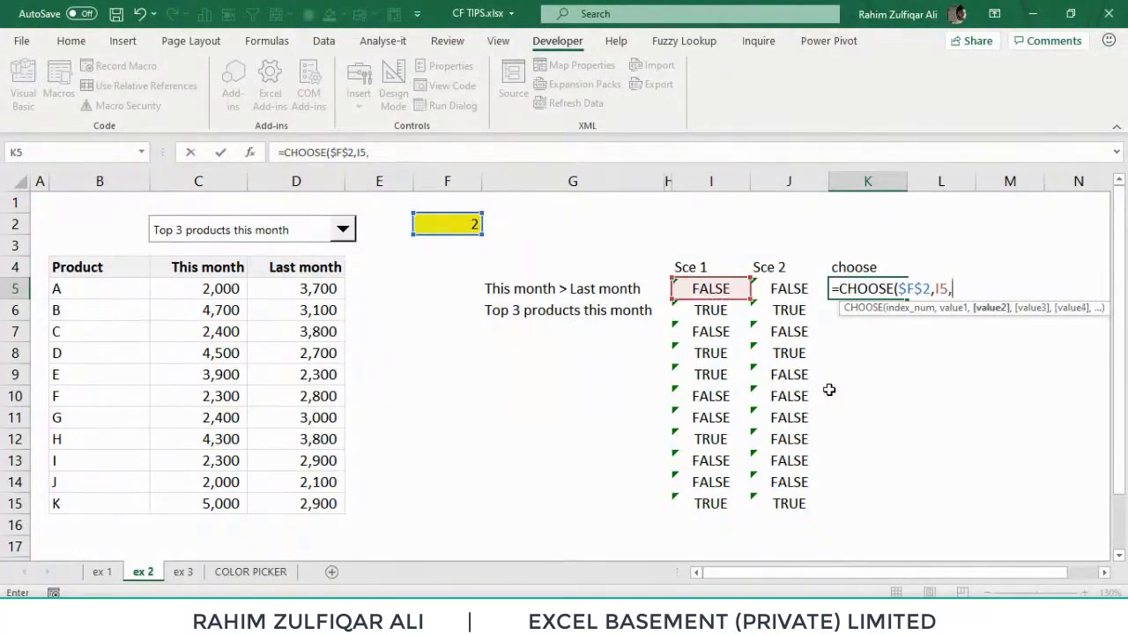
{"action": "key", "text": "Left"}
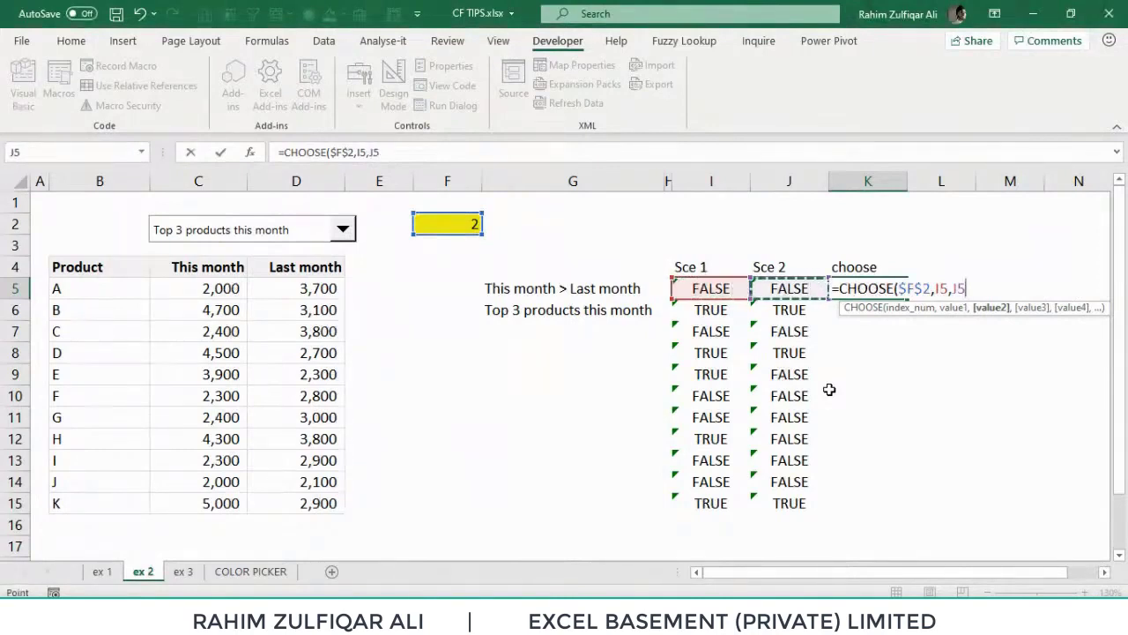
{"action": "type", "text": ")"}
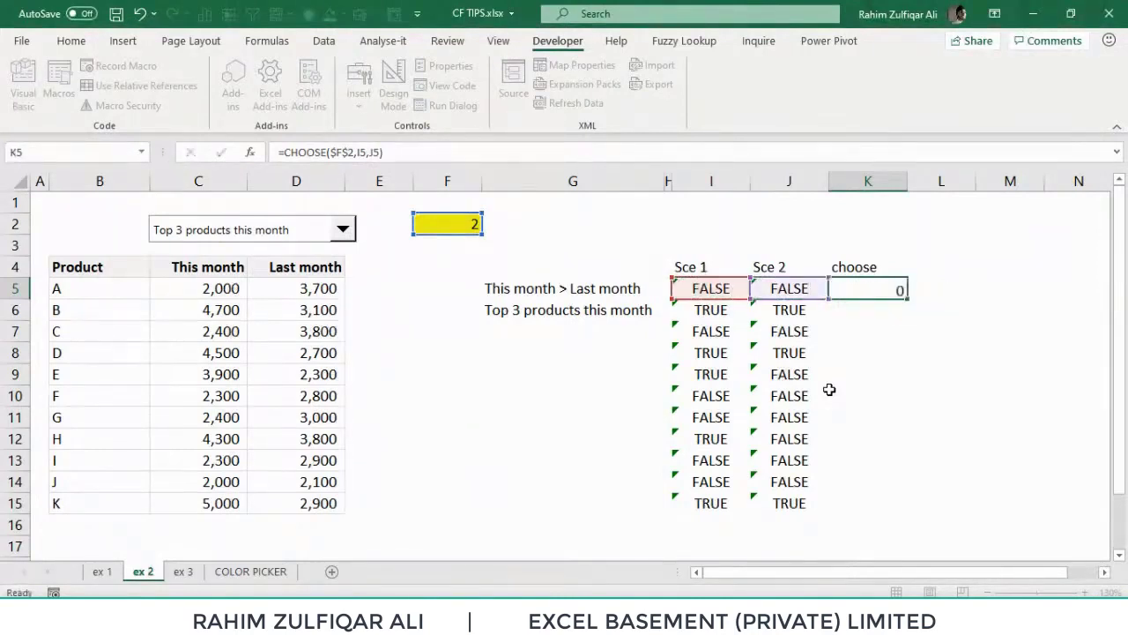
{"action": "key", "text": "ctrl+Return"}
Fill the CHOOSE formula from K5 down to K15 for all products.
{"action": "key", "text": "shift+Down"}
{"action": "key", "text": "shift+Down"}
{"action": "key", "text": "shift+Down"}
{"action": "key", "text": "shift+Down"}
{"action": "key", "text": "shift+Down"}
{"action": "key", "text": "shift+Down"}
{"action": "key", "text": "shift+Down"}
{"action": "key", "text": "shift+Down"}
{"action": "key", "text": "shift+Down"}
{"action": "key", "text": "shift+Down"}
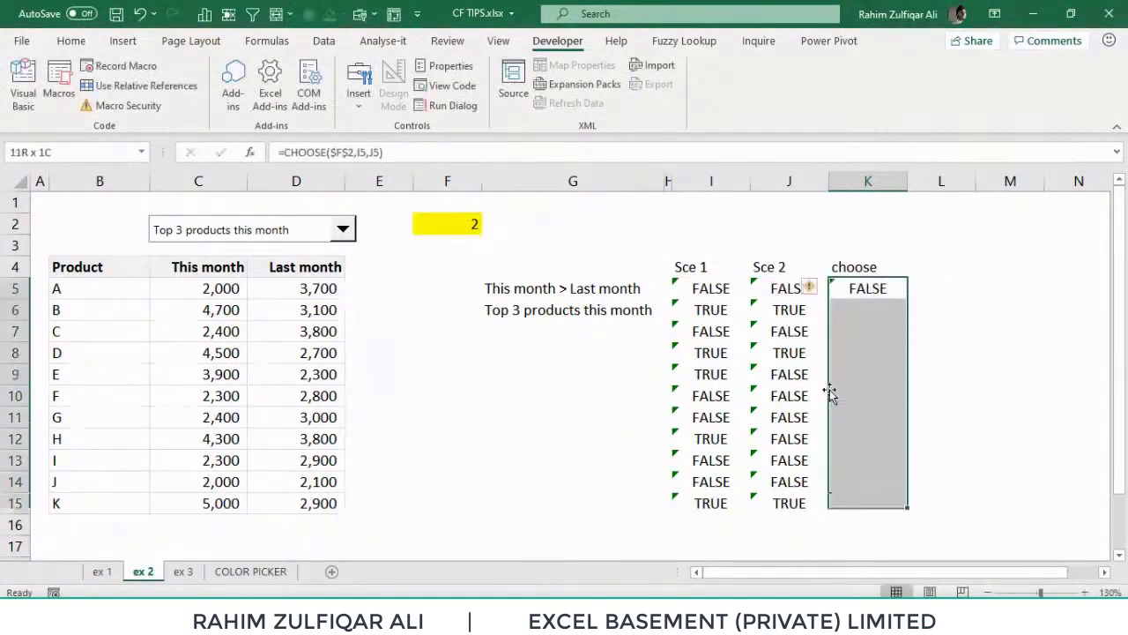
{"action": "key", "text": "ctrl+d"}
{"action": "key", "text": "shift+BackSpace"}
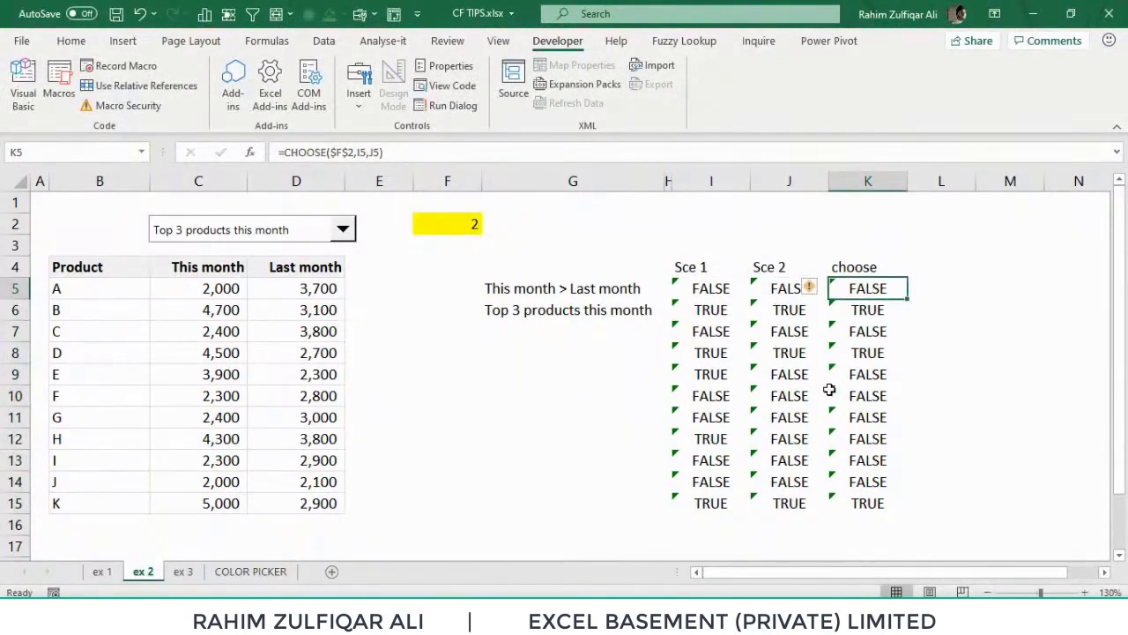
Switch the combo box to "This month > Last month" and compare the Sce 1 column with the choose column.
{"action": "left_click", "coordinate": [342, 229]}
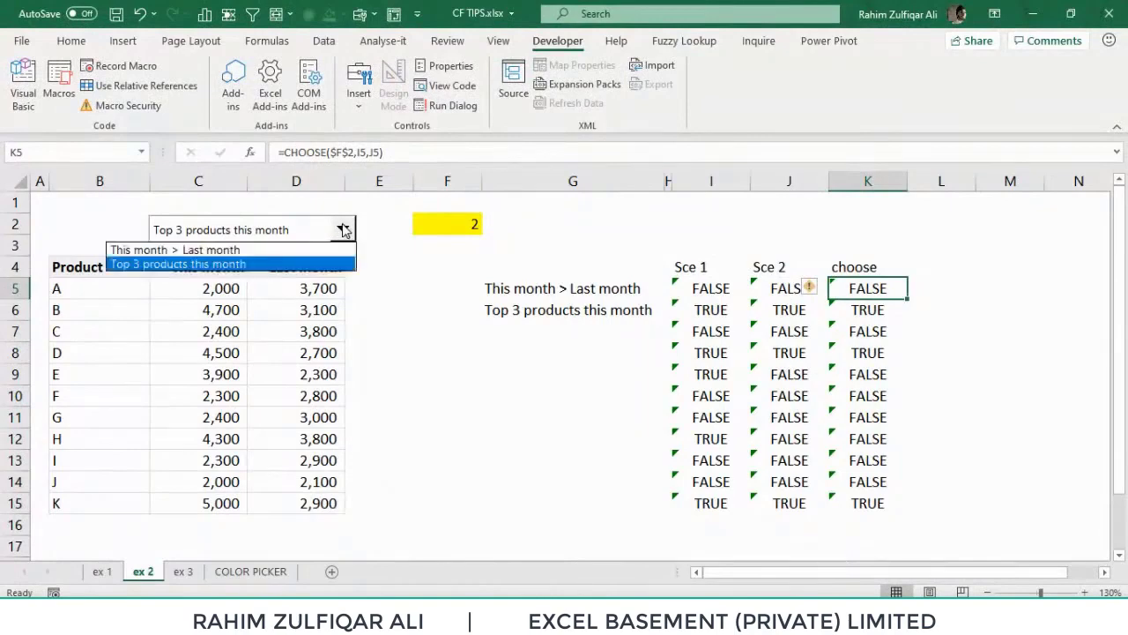
{"action": "left_click", "coordinate": [212, 250]}
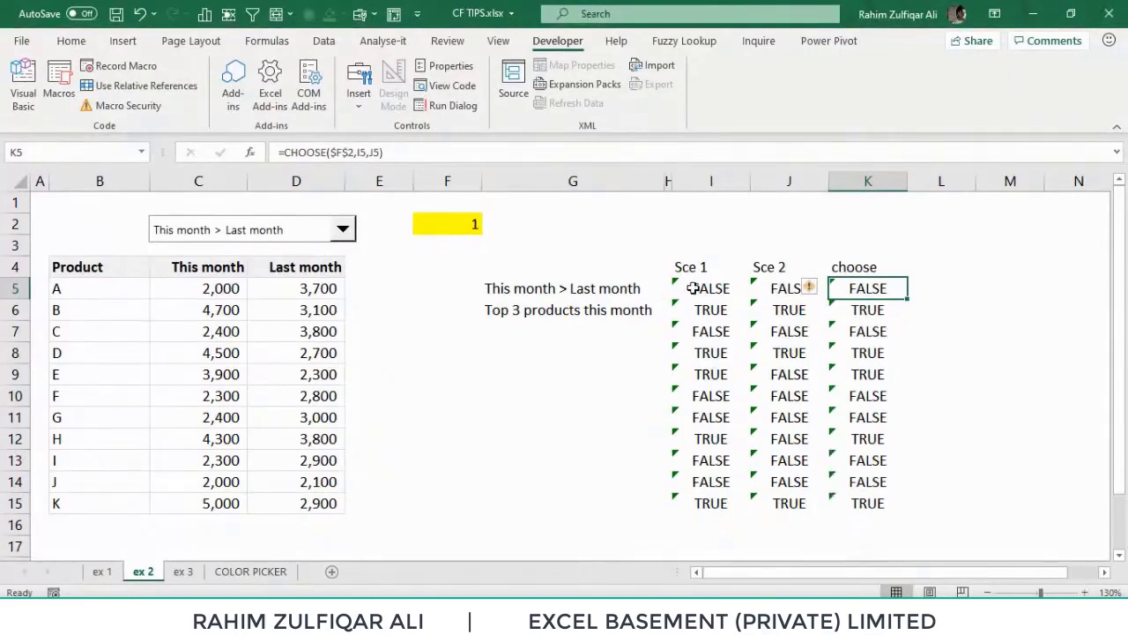
{"action": "left_click_drag", "start_coordinate": [695, 289], "coordinate": [701, 500]}
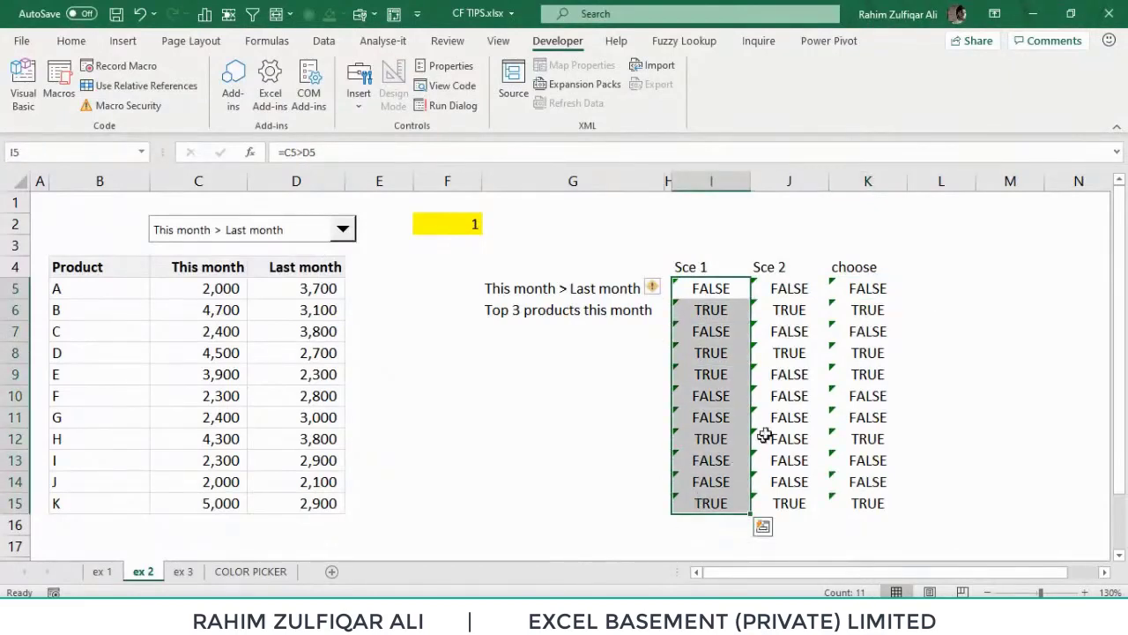
{"action": "left_click_drag", "start_coordinate": [861, 292], "coordinate": [867, 496]}
Switch the combo box to "Top 3 products this month" and compare the Sce 2 column with the choose column.
{"action": "left_click", "coordinate": [353, 230]}
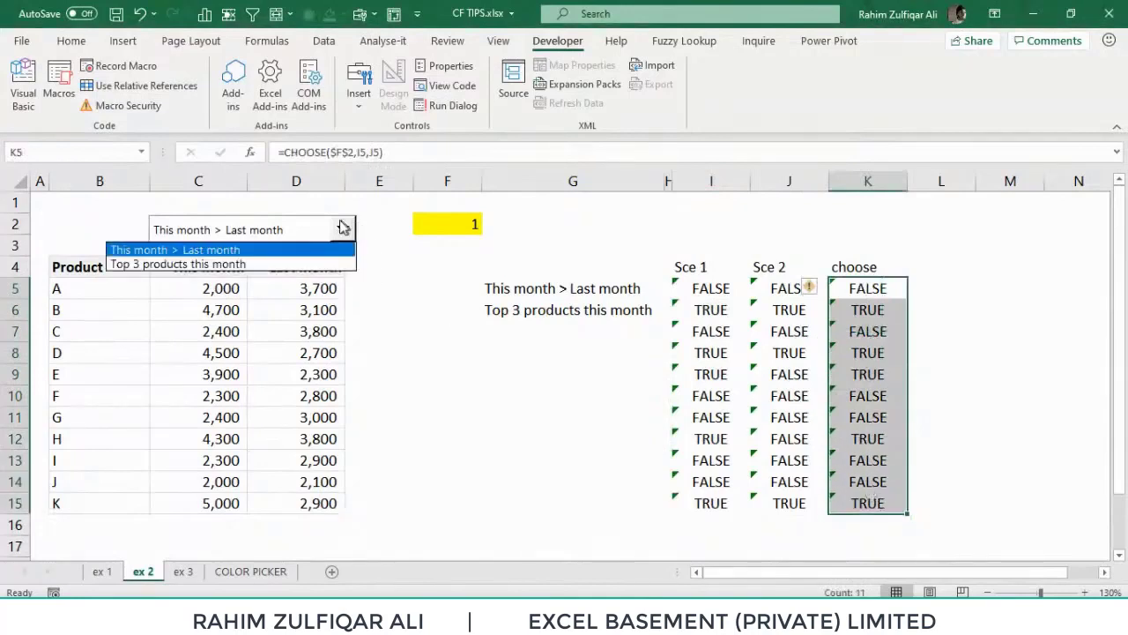
{"action": "left_click", "coordinate": [197, 264]}
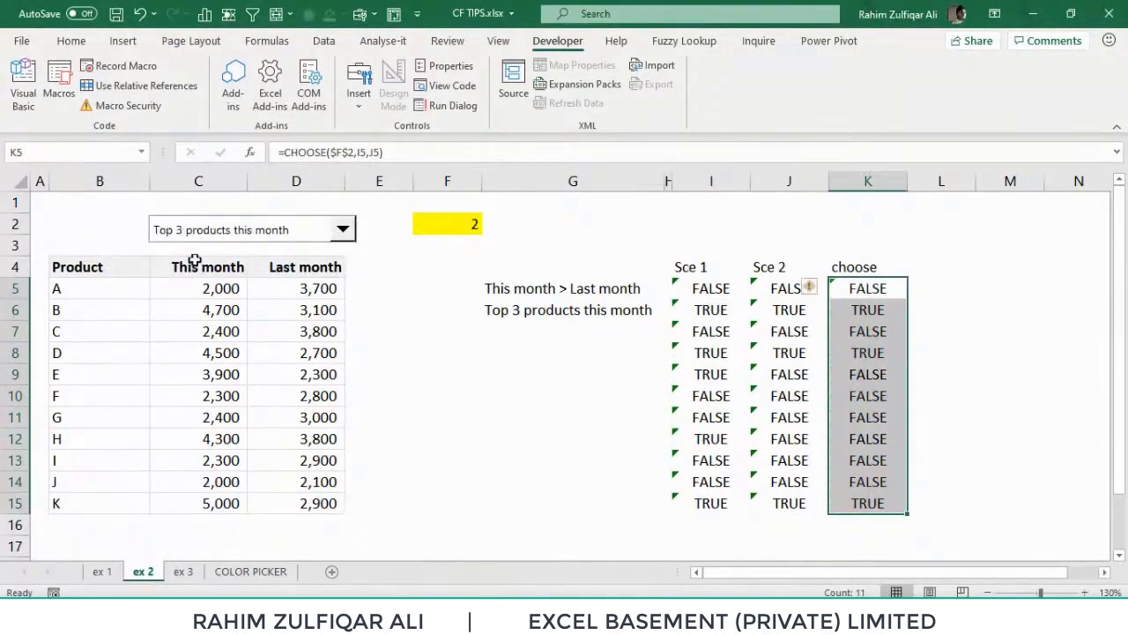
{"action": "left_click", "coordinate": [764, 288]}
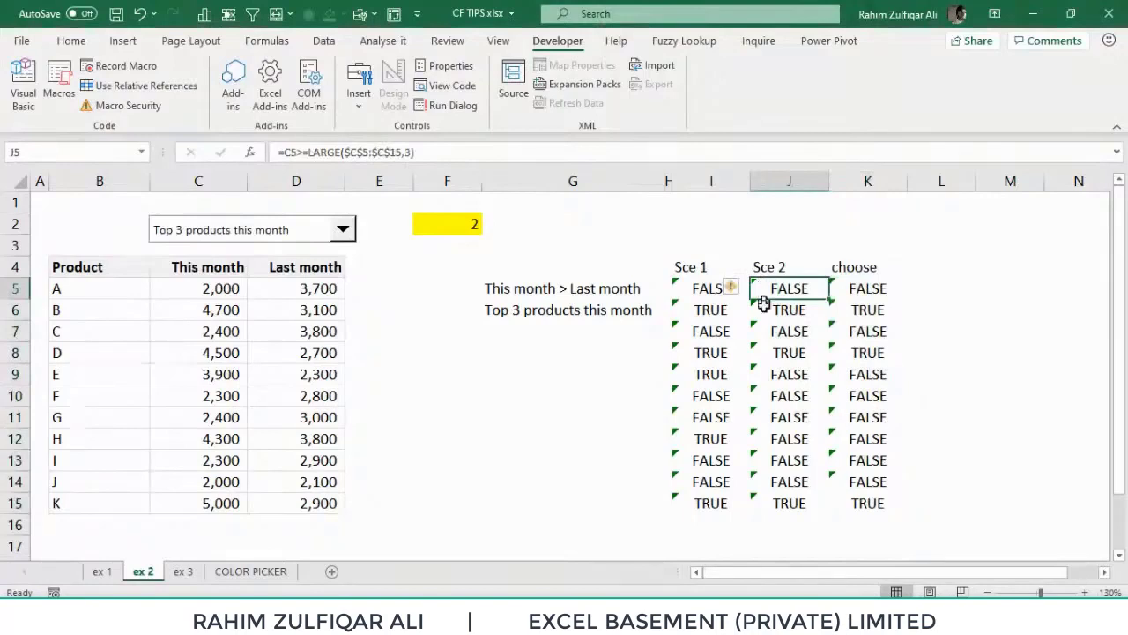
{"action": "left_click_drag", "start_coordinate": [763, 299], "coordinate": [785, 496]}
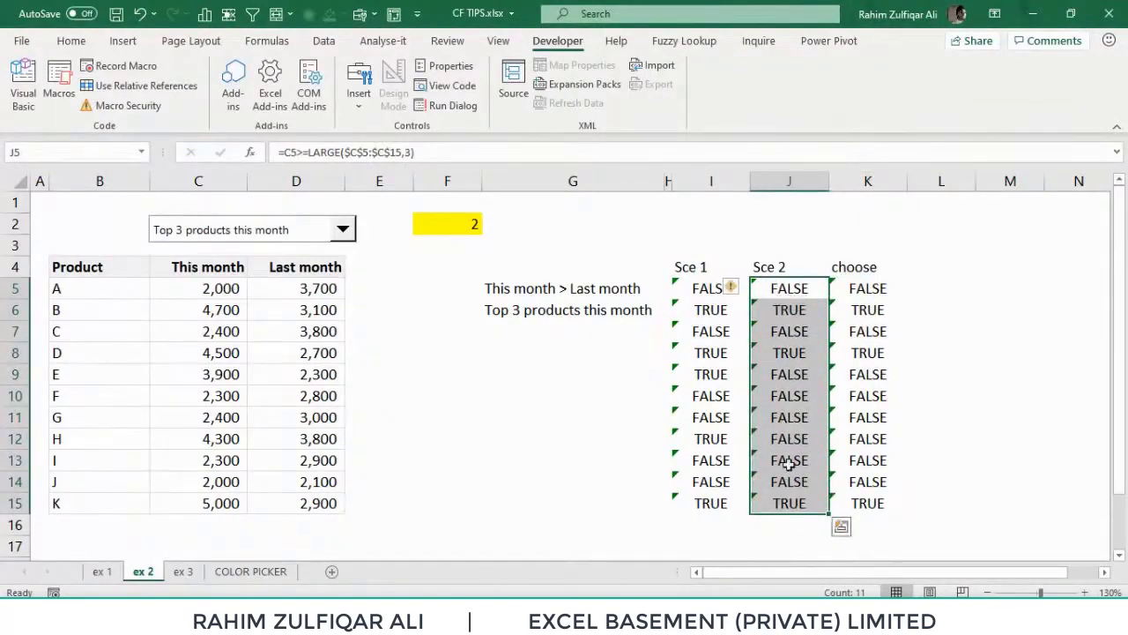
{"action": "left_click_drag", "start_coordinate": [848, 289], "coordinate": [860, 502]}
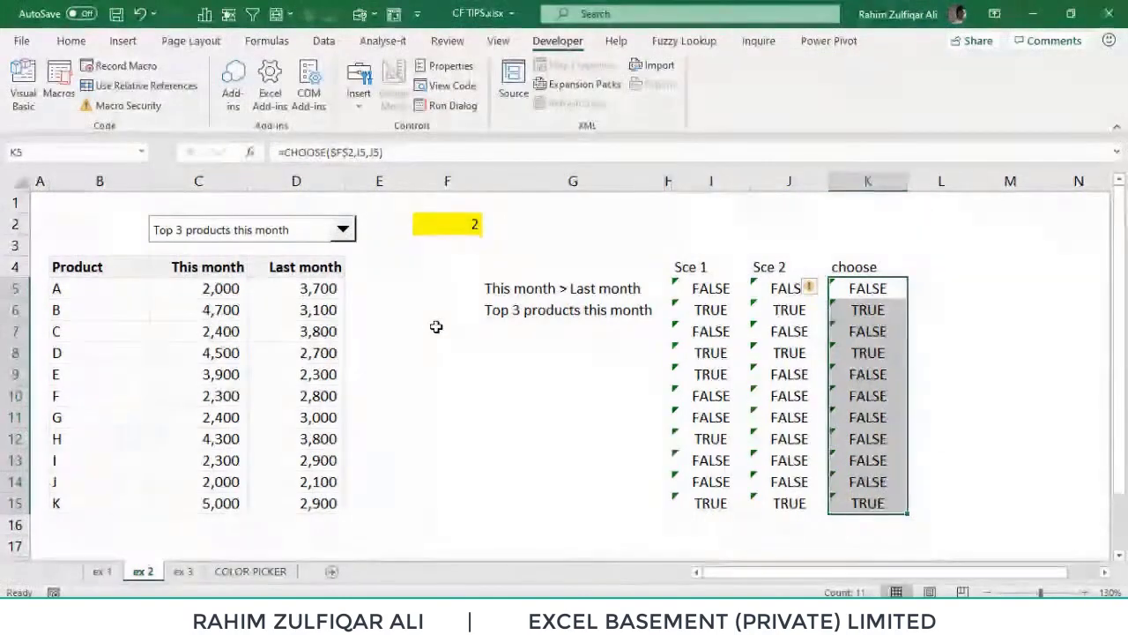
{"action": "left_click", "coordinate": [306, 290]}
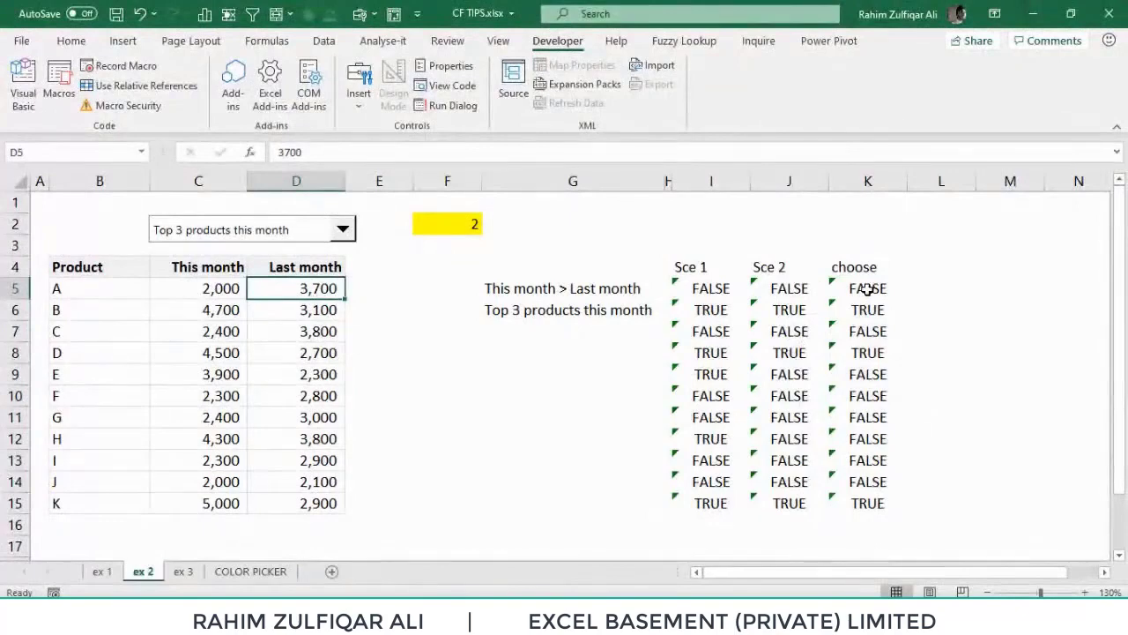
{"action": "left_click_drag", "start_coordinate": [869, 290], "coordinate": [866, 503]}
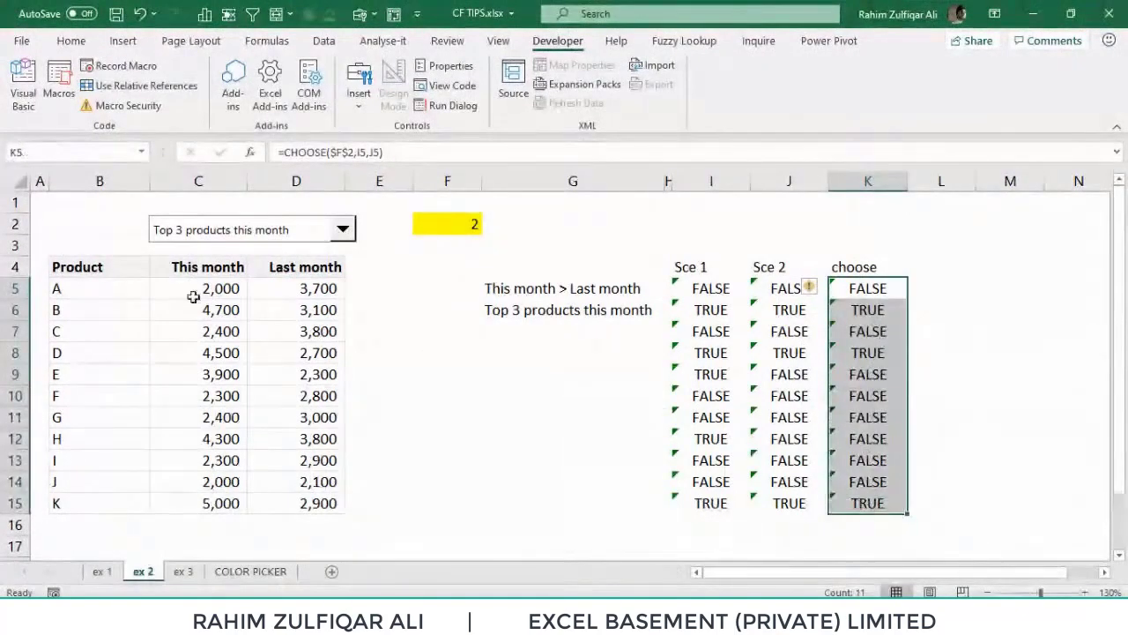
Start a new conditional formatting rule for the product data B5:D15 that uses a formula to determine which cells to format.
{"action": "left_click", "coordinate": [83, 289]}
{"action": "left_click_drag", "start_coordinate": [83, 289], "coordinate": [296, 509]}
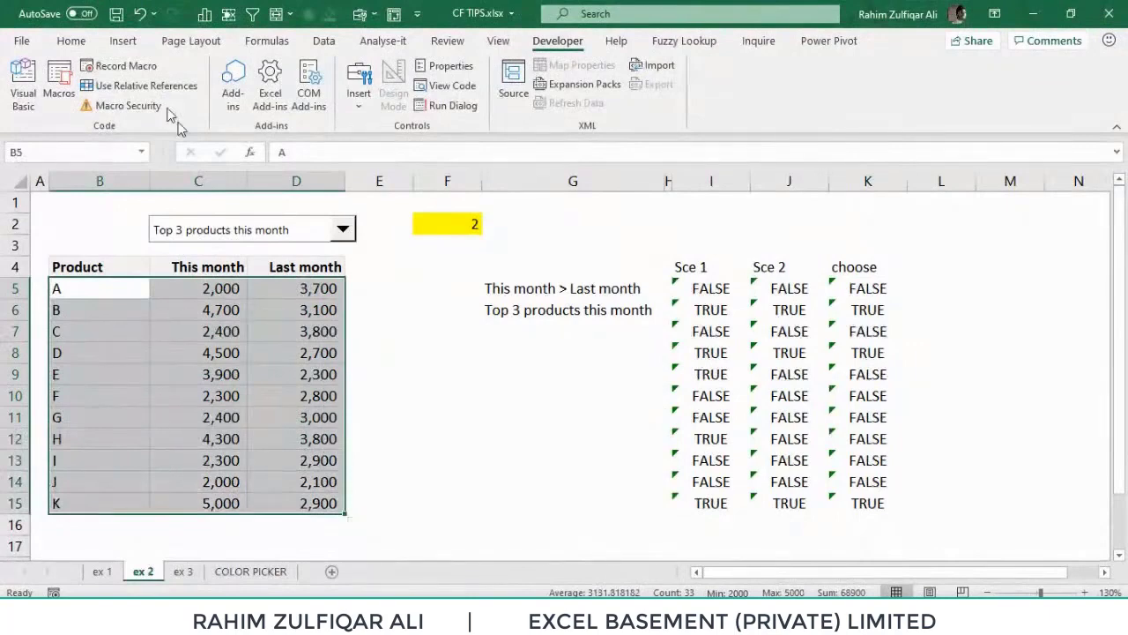
{"action": "left_click", "coordinate": [73, 42]}
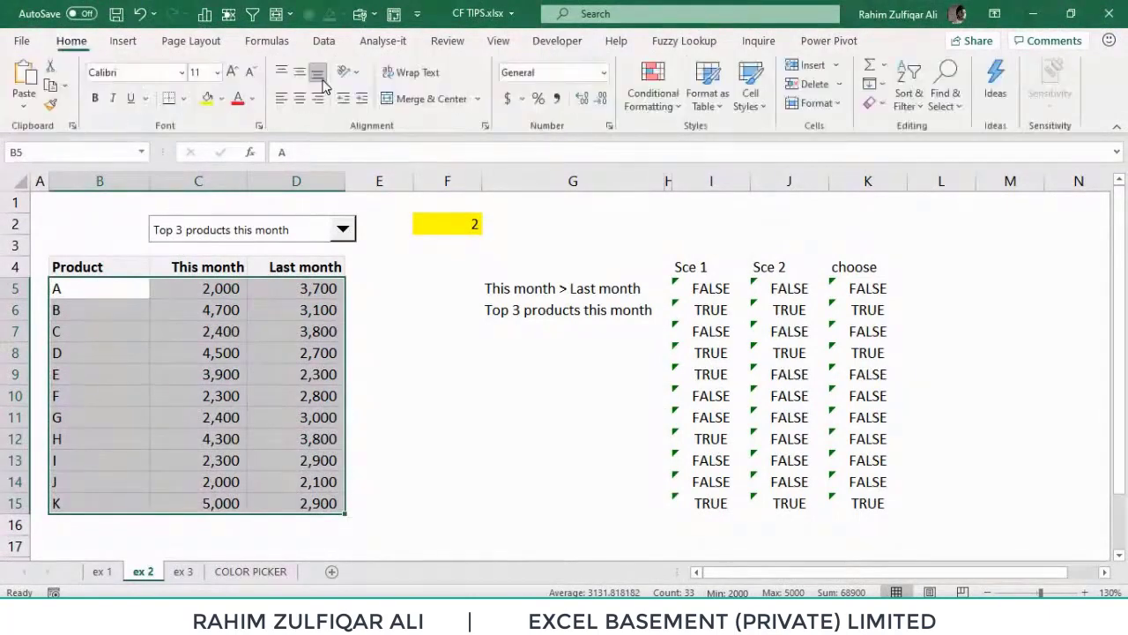
{"action": "left_click", "coordinate": [652, 98]}
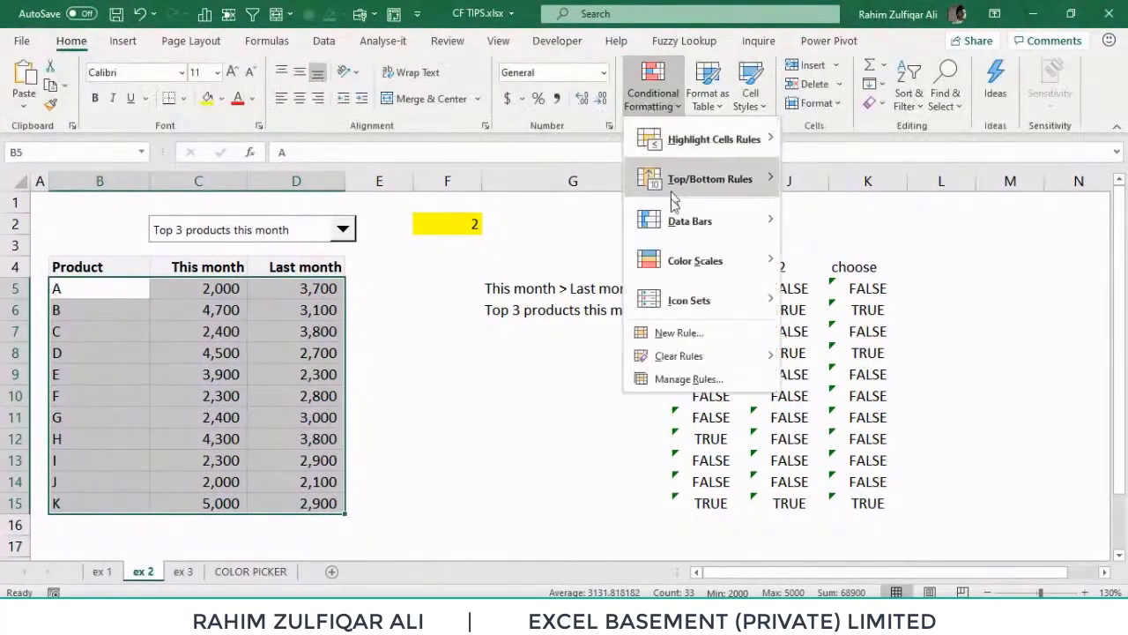
{"action": "left_click", "coordinate": [679, 333]}
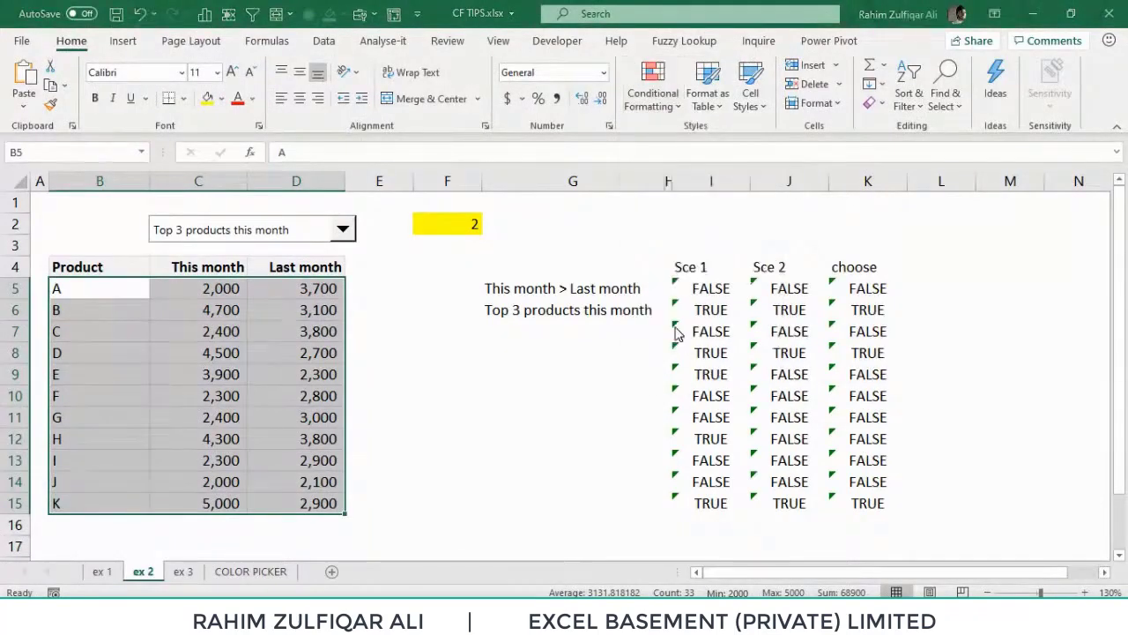
{"action": "left_click_drag", "start_coordinate": [278, 187], "coordinate": [424, 93]}
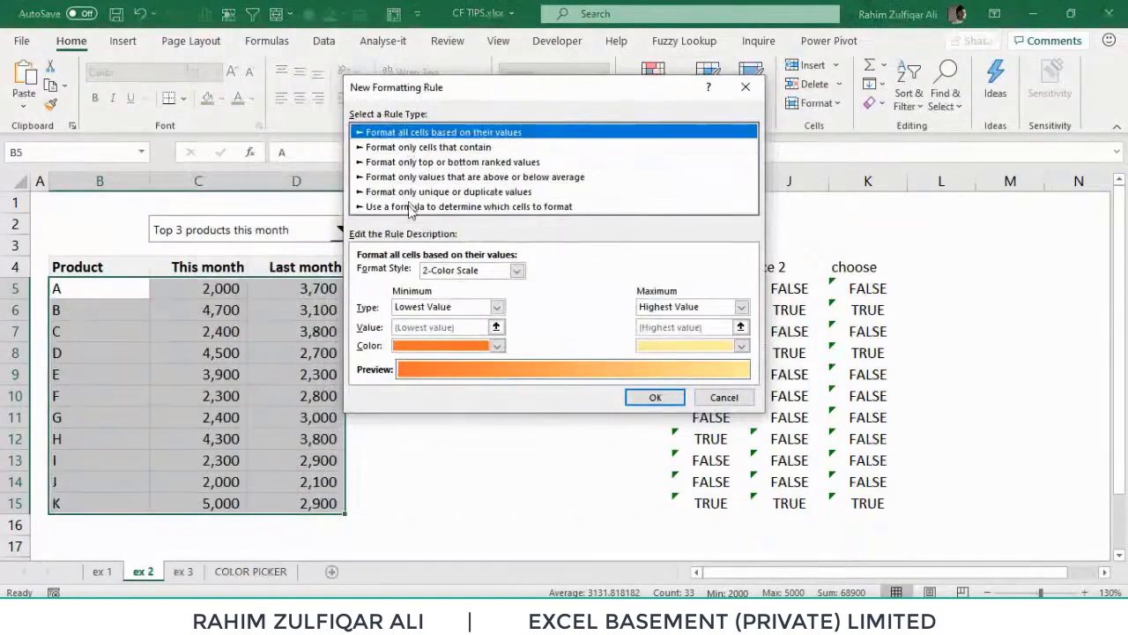
{"action": "left_click", "coordinate": [411, 208]}
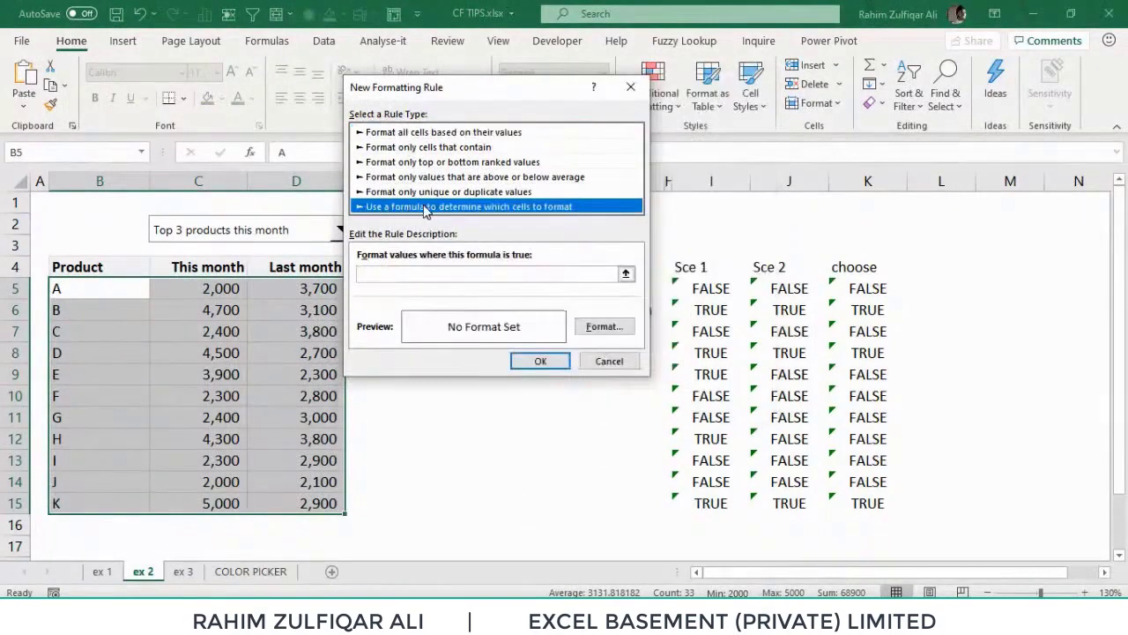
Set the rule's formula to =$K5=true, locking only the column of the choose reference.
{"action": "left_click", "coordinate": [463, 275]}
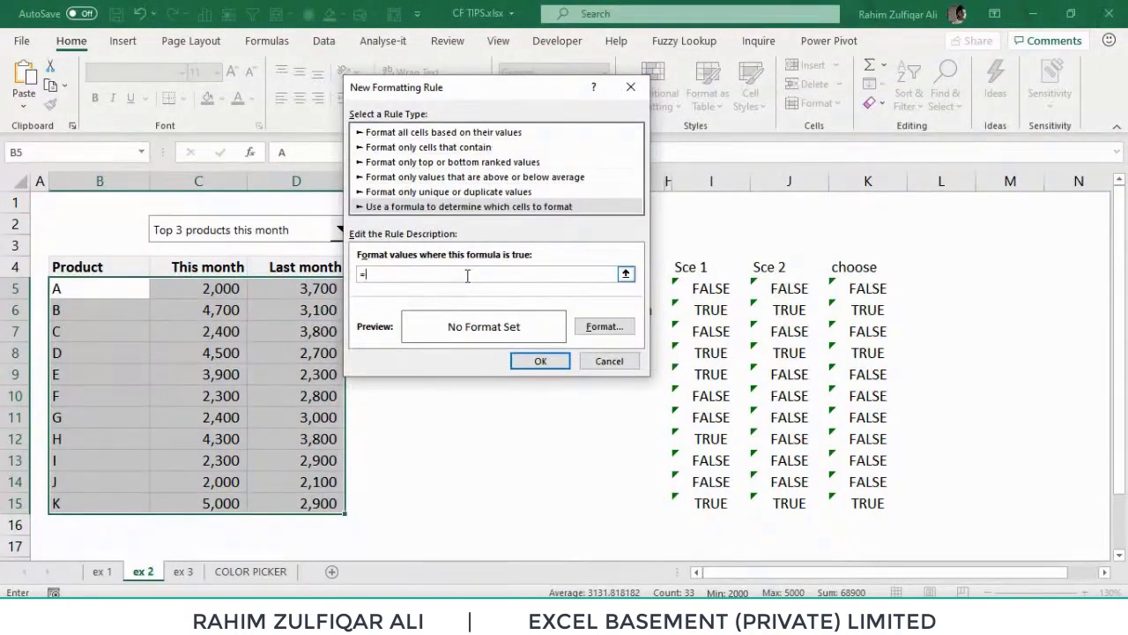
{"action": "left_click_drag", "start_coordinate": [428, 87], "coordinate": [549, 194]}
{"action": "left_click", "coordinate": [448, 222]}
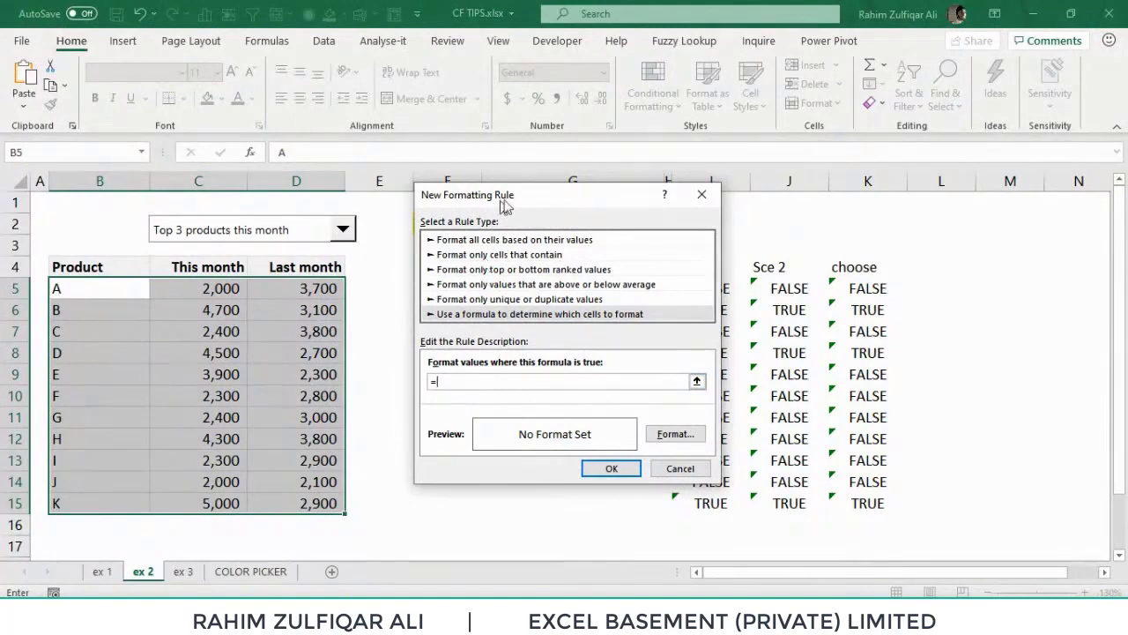
{"action": "left_click", "coordinate": [868, 288]}
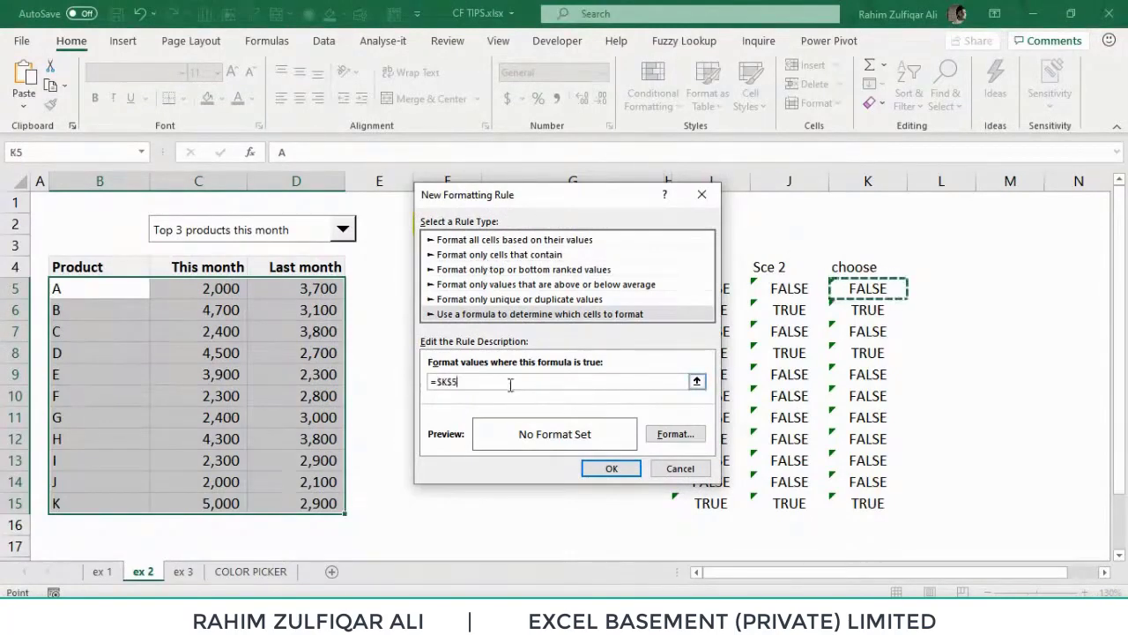
{"action": "key", "text": "F4"}
{"action": "key", "text": "F4"}
{"action": "type", "text": "=true"}
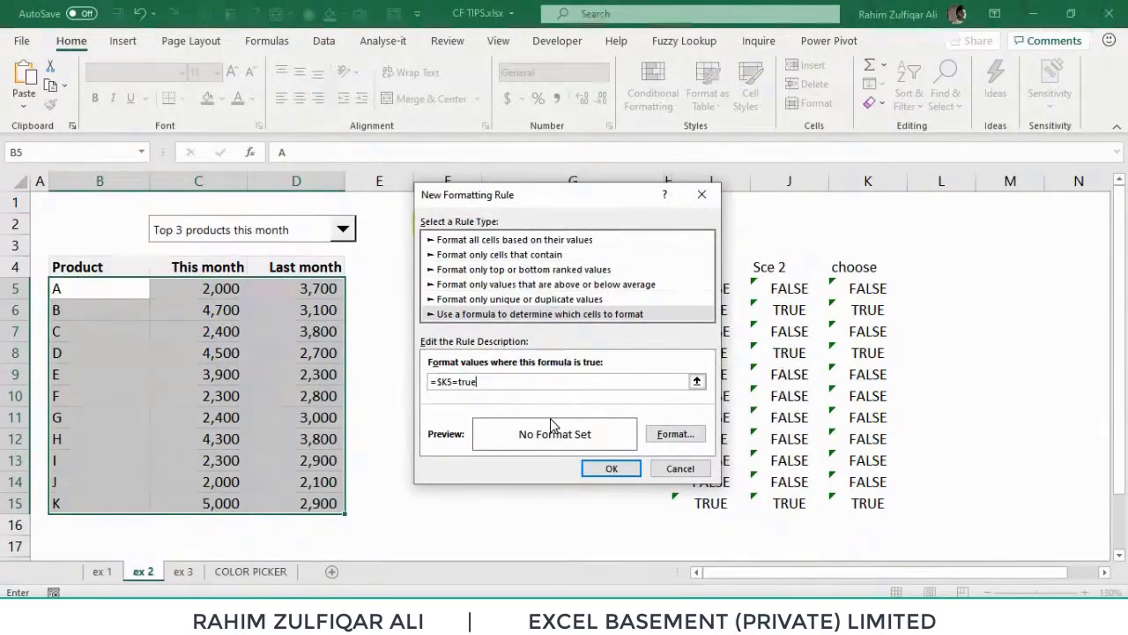
Give the rule a light green background fill and apply it to the product data.
{"action": "left_click", "coordinate": [674, 433]}
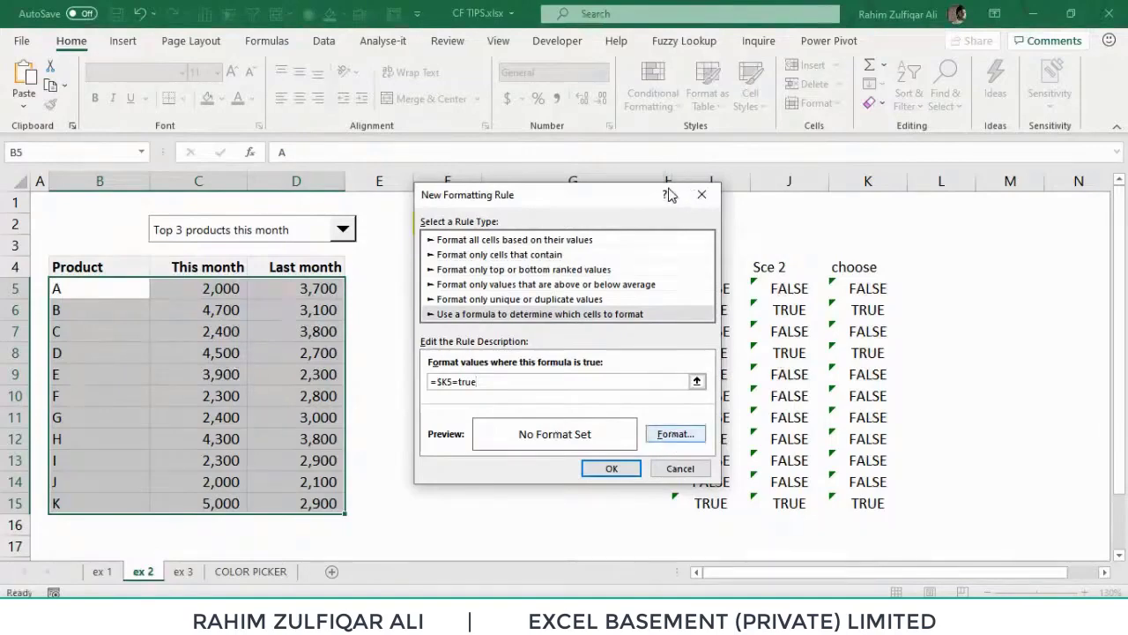
{"action": "left_click", "coordinate": [352, 136]}
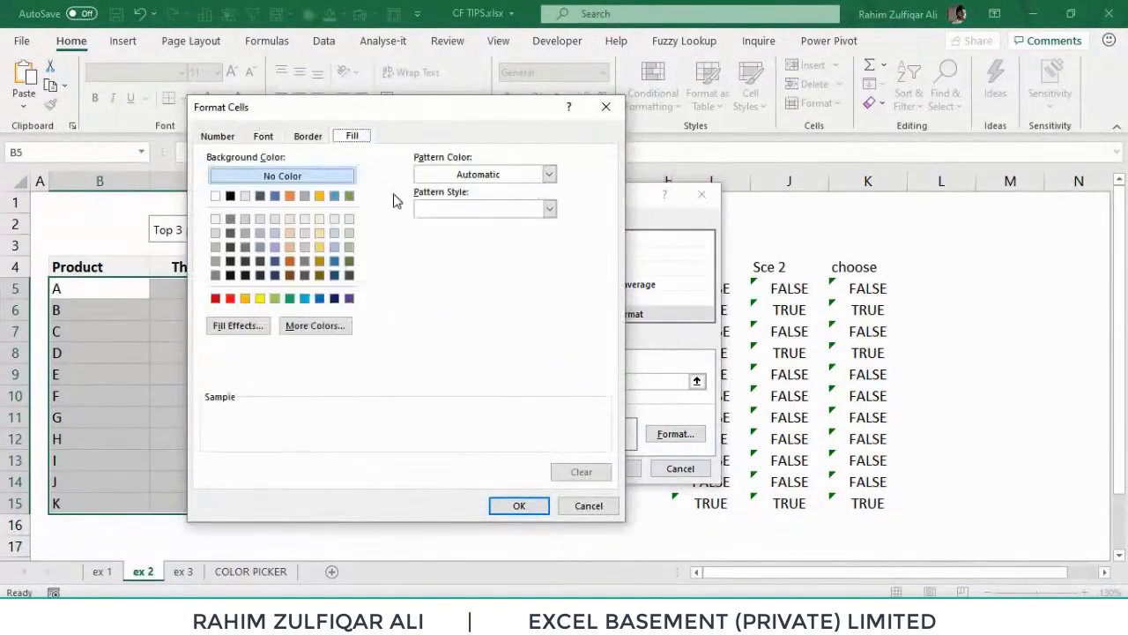
{"action": "left_click", "coordinate": [350, 219]}
{"action": "left_click", "coordinate": [518, 505]}
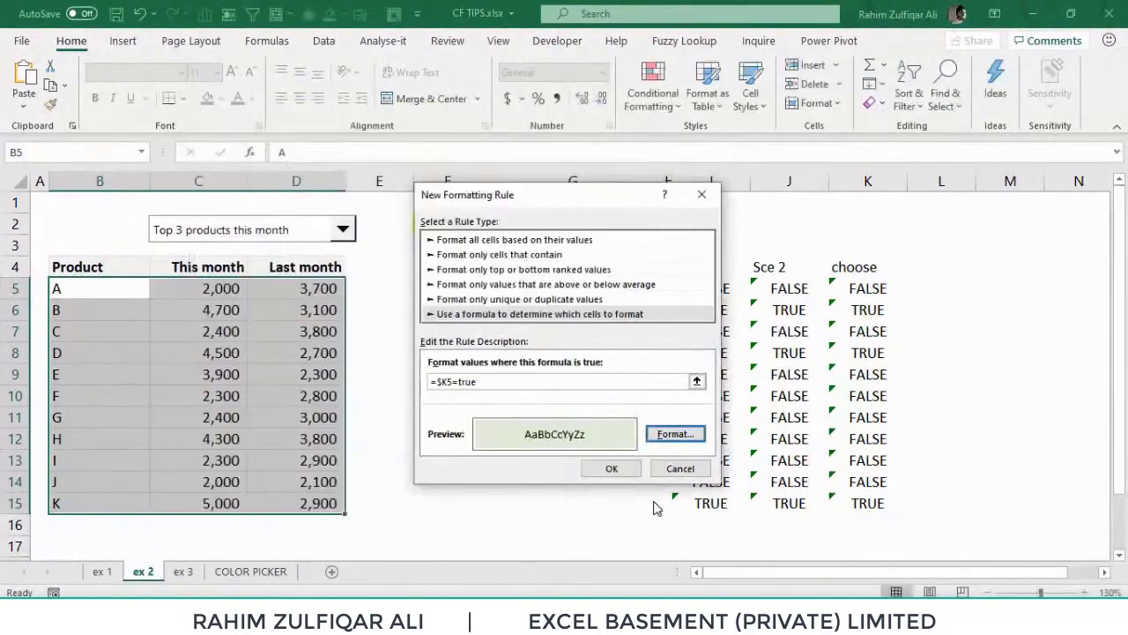
{"action": "left_click", "coordinate": [609, 468]}
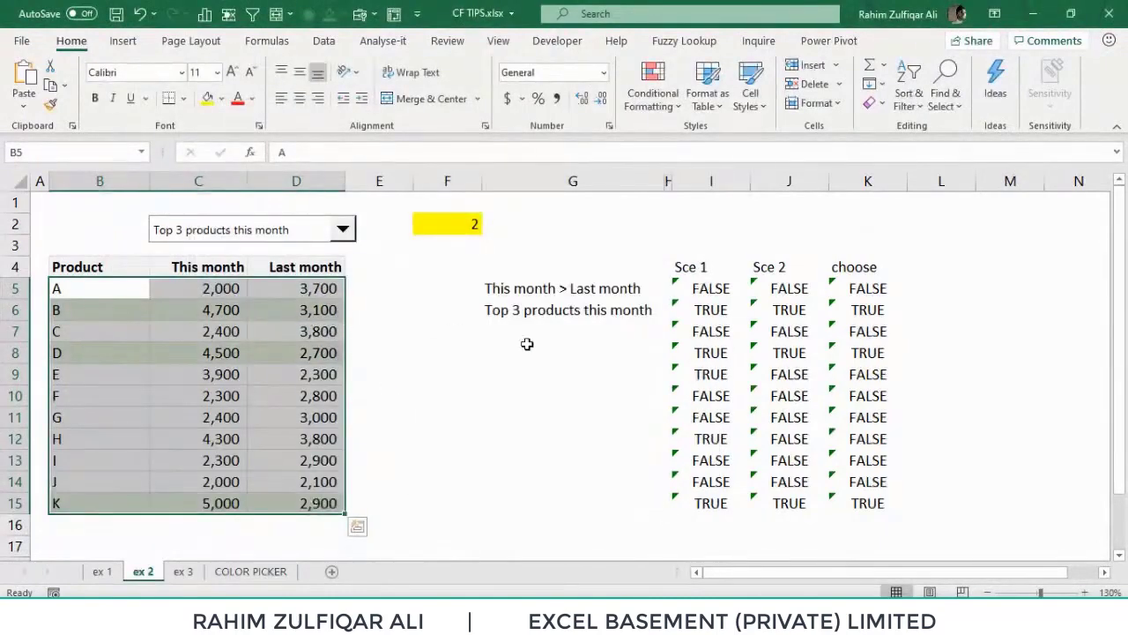
Test the drop-down by alternating between "This month > Last month" and "Top 3 products this month", ending on "This month > Last month".
{"action": "left_click", "coordinate": [476, 367]}
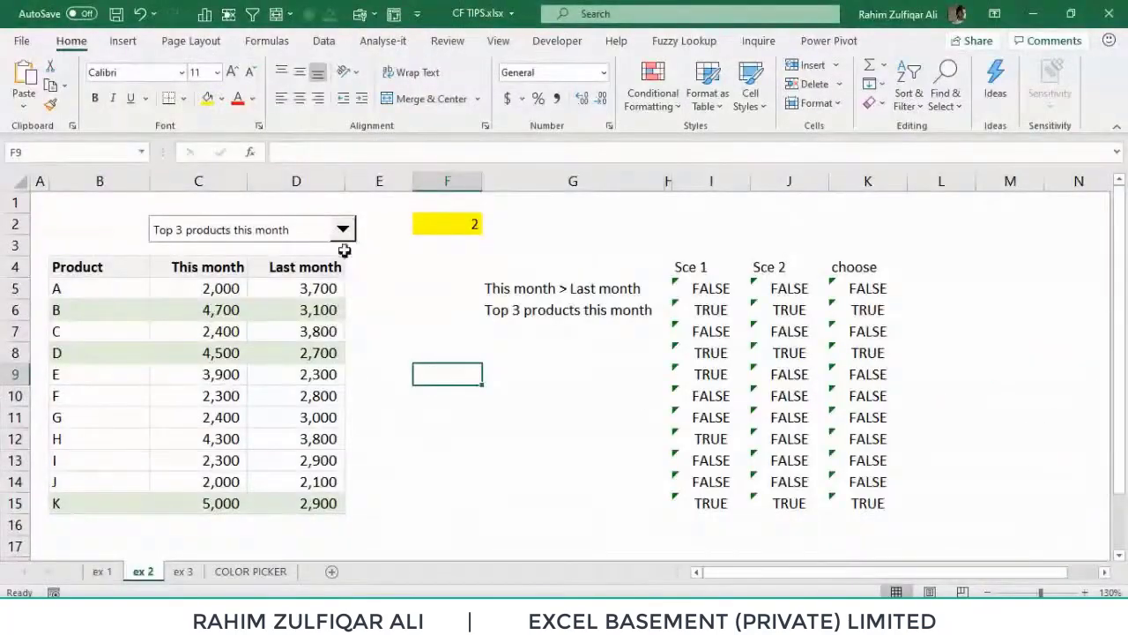
{"action": "left_click", "coordinate": [342, 228]}
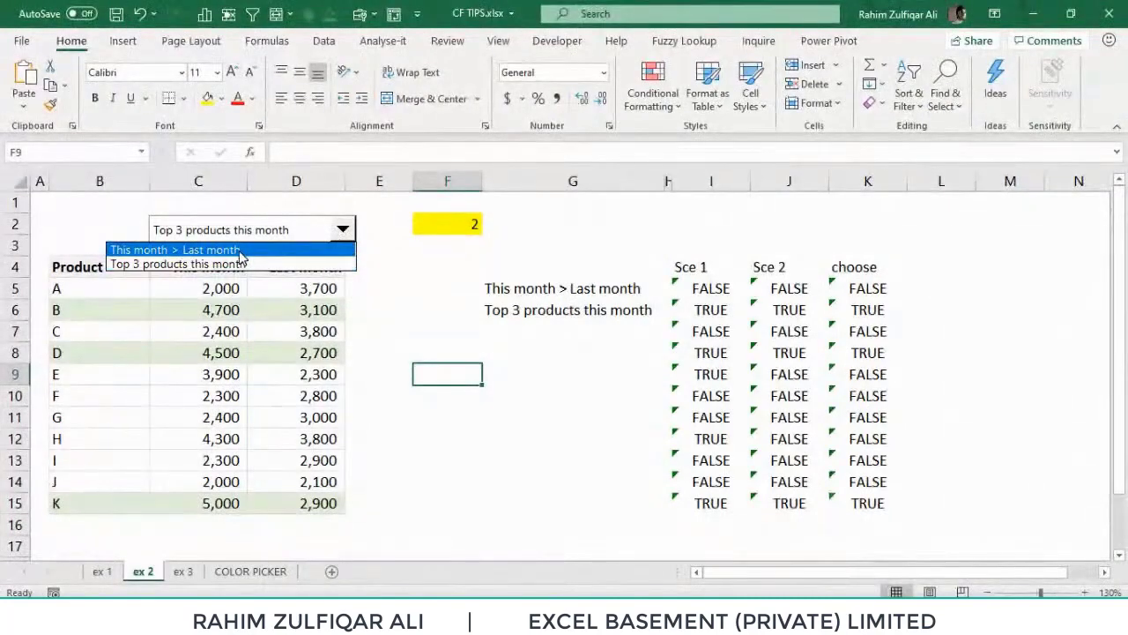
{"action": "left_click", "coordinate": [211, 251]}
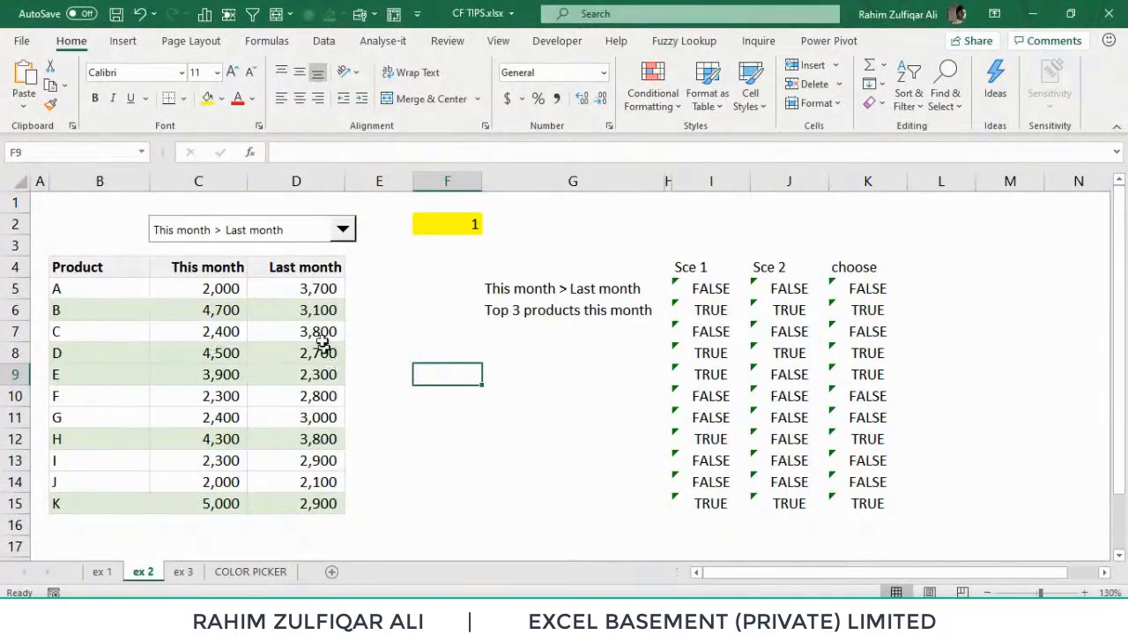
{"action": "left_click", "coordinate": [344, 236]}
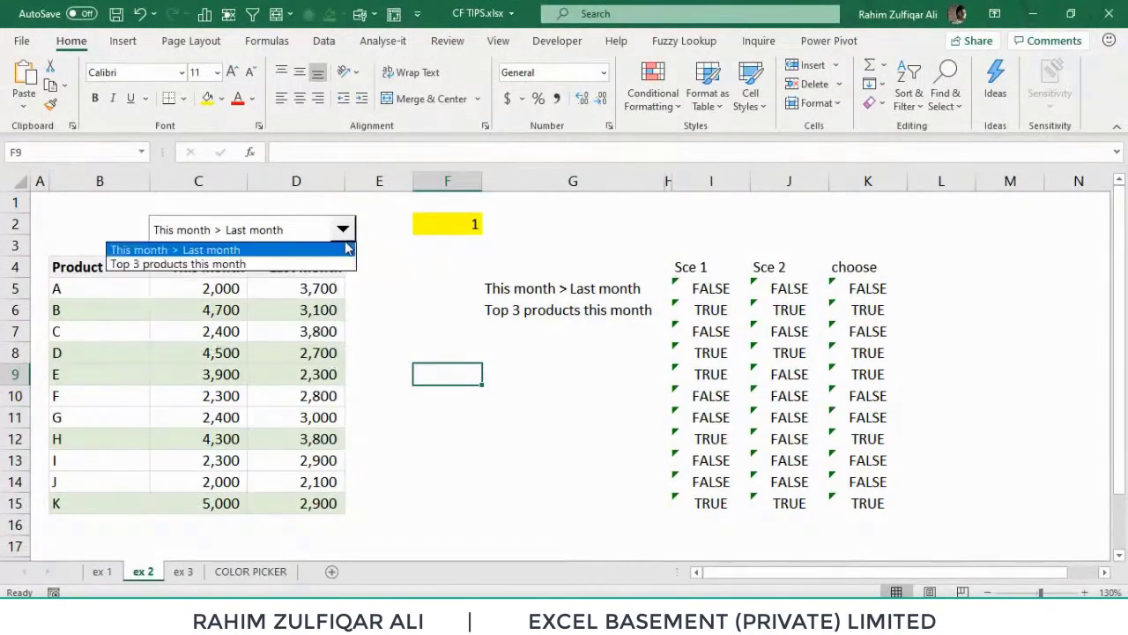
{"action": "left_click", "coordinate": [211, 264]}
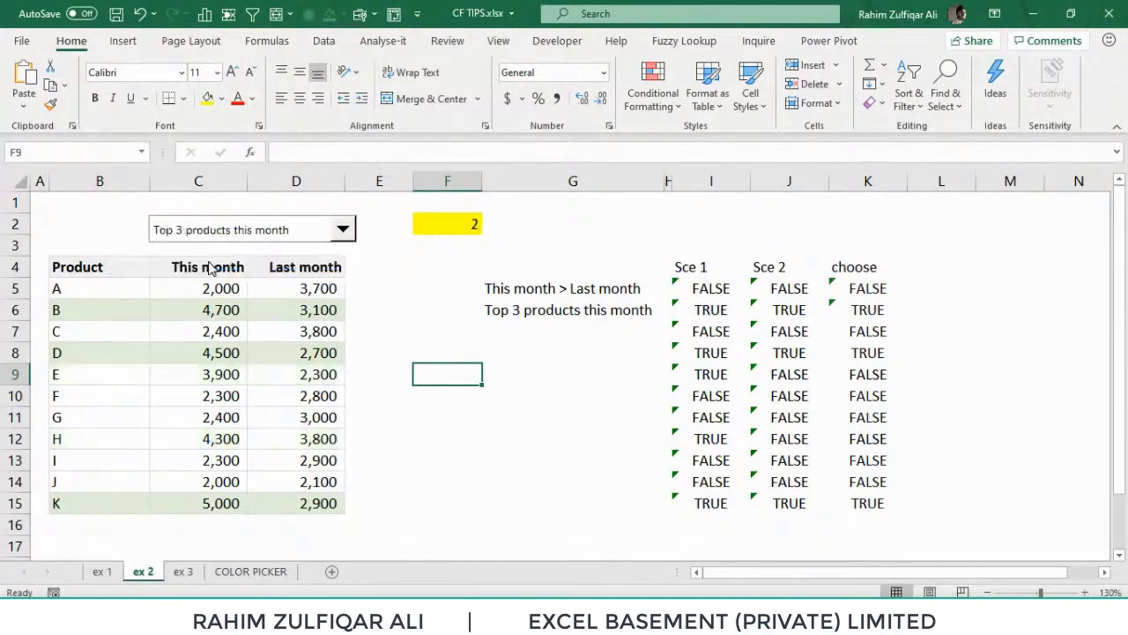
{"action": "left_click", "coordinate": [338, 234]}
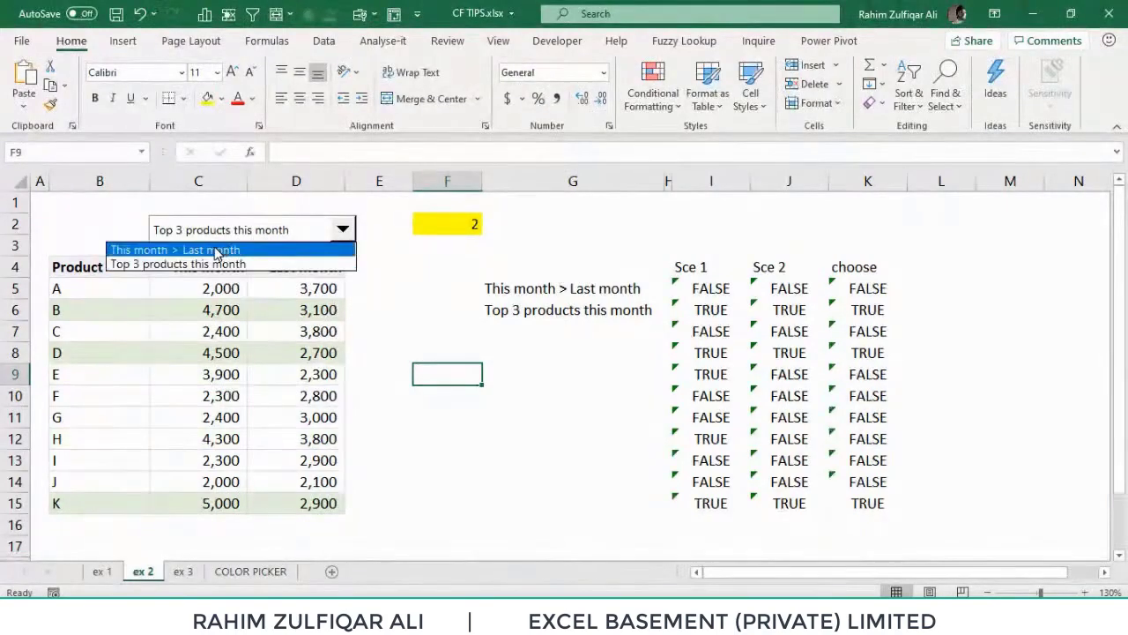
{"action": "left_click", "coordinate": [218, 248]}
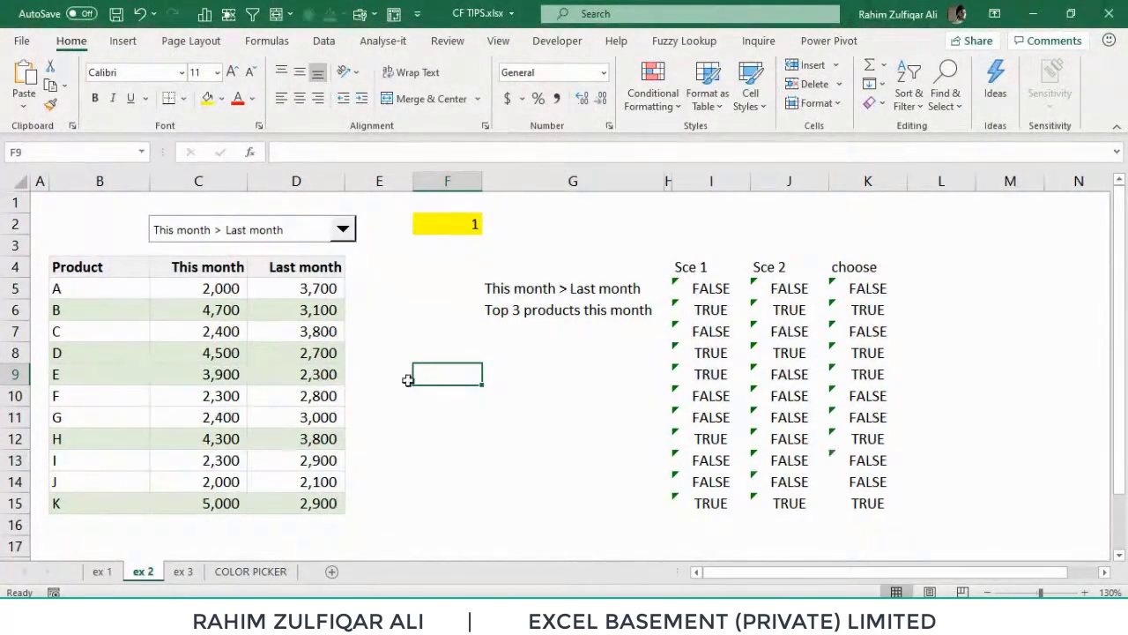
Review the scenario test columns I4:K15 alongside the product table and drop-down area B2:D15 by selecting each range.
{"action": "left_click_drag", "start_coordinate": [674, 259], "coordinate": [871, 511]}
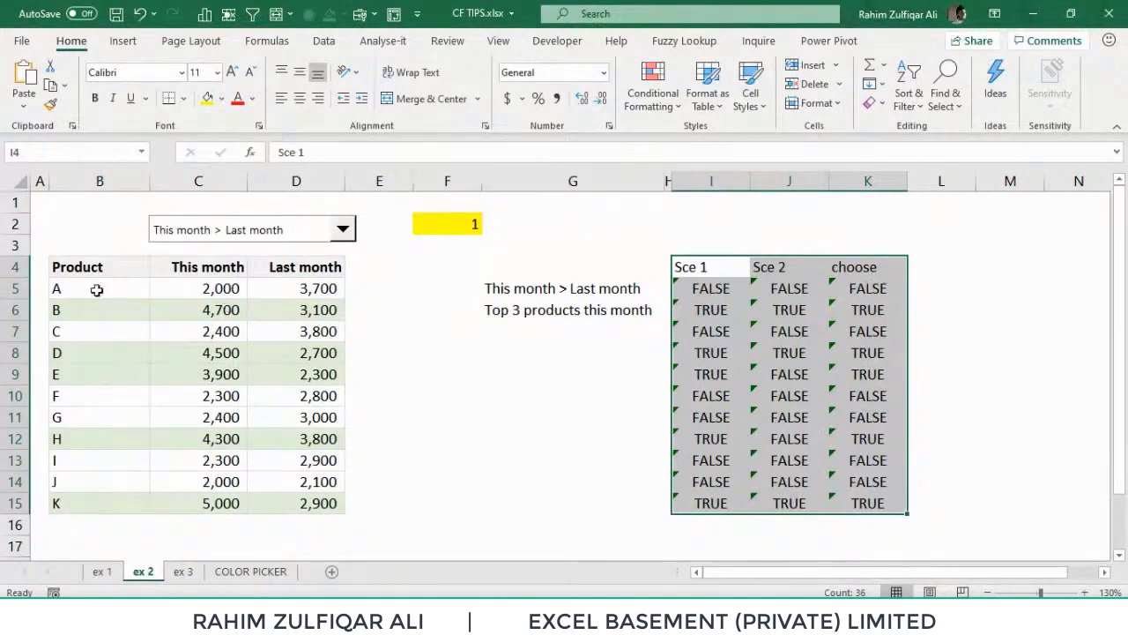
{"action": "left_click_drag", "start_coordinate": [66, 218], "coordinate": [307, 504]}
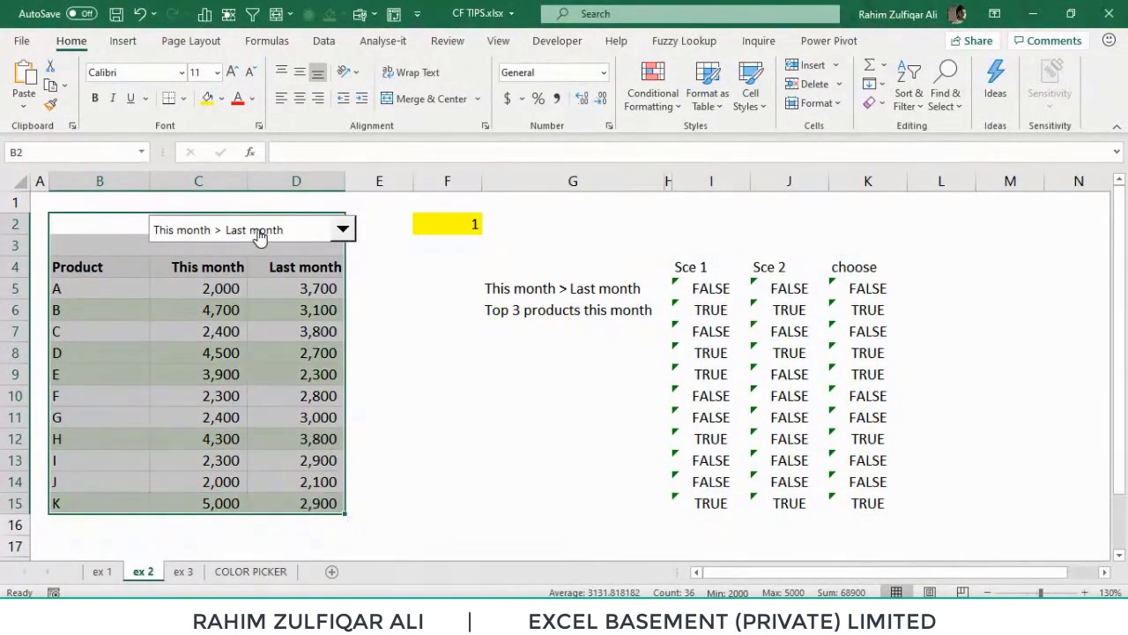